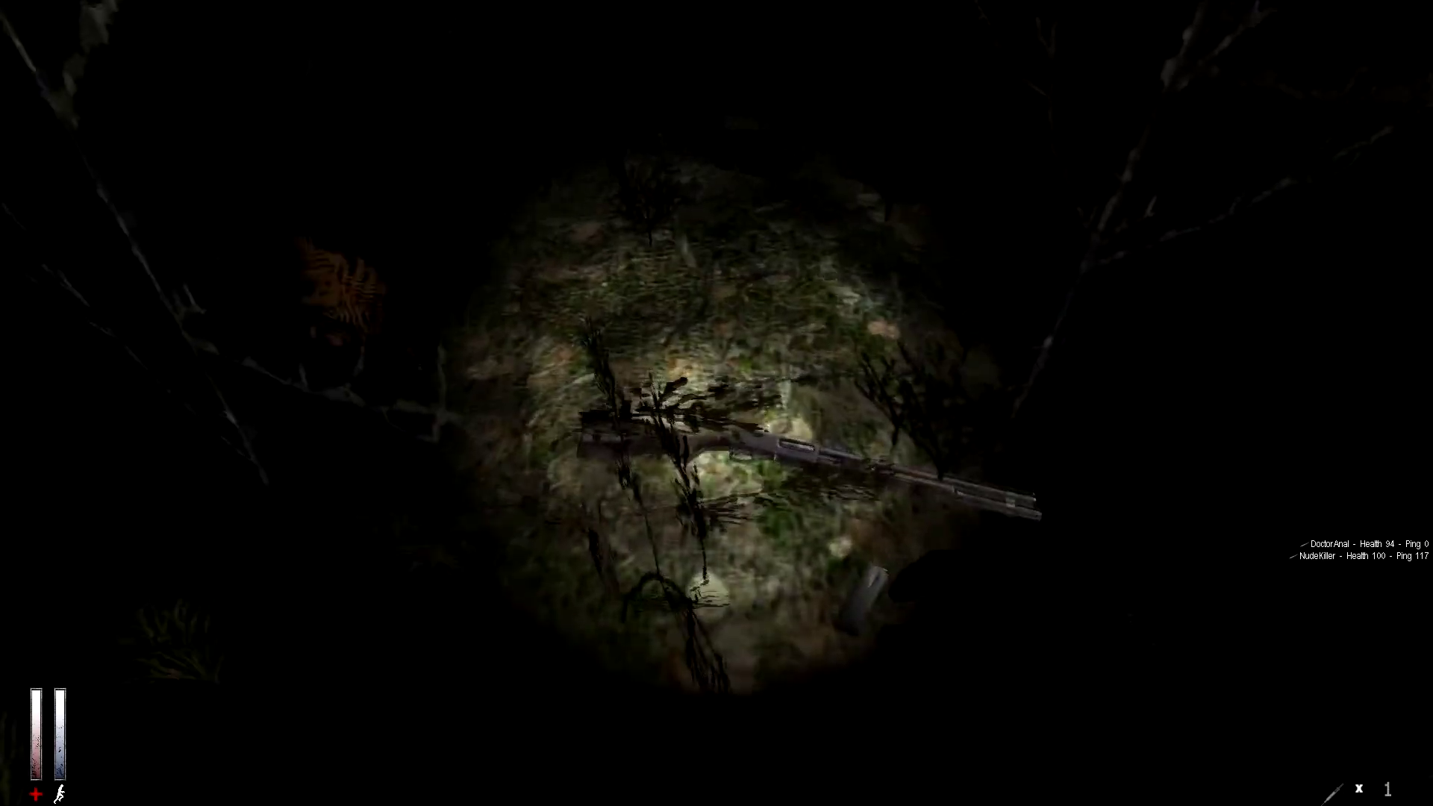
Step: Pick up the Remington 870 from the ground and equip it from slot 3
key("e")
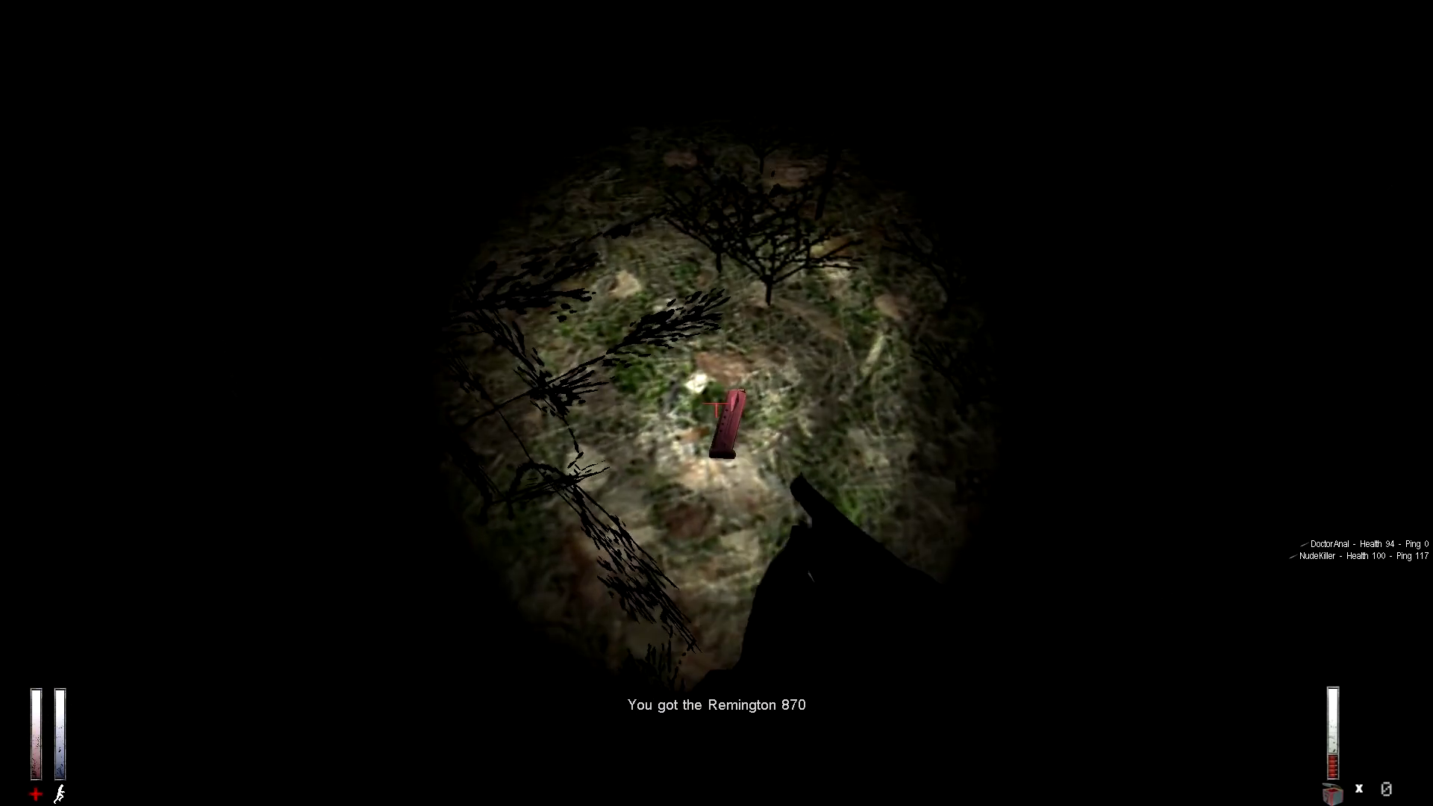
key("i")
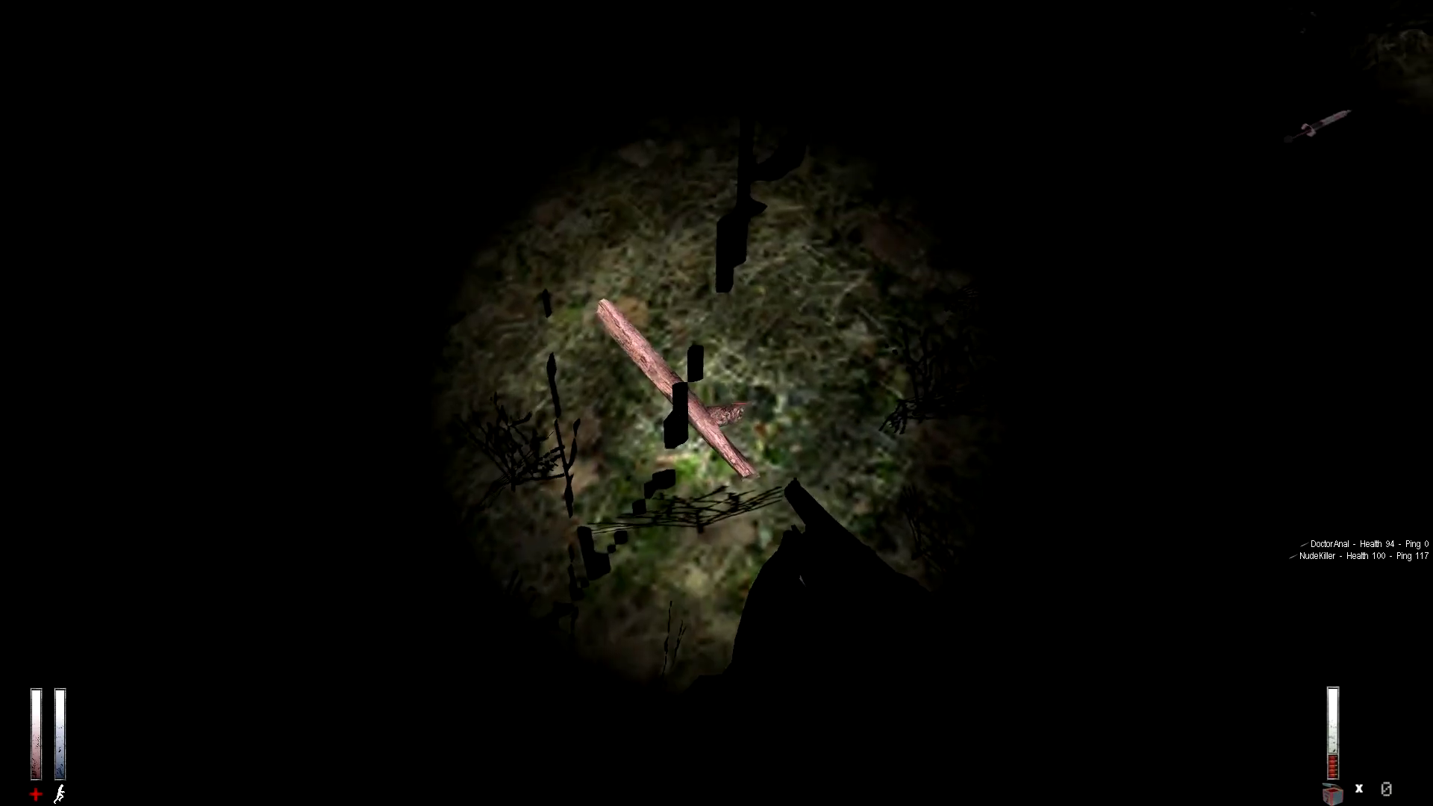
key("3")
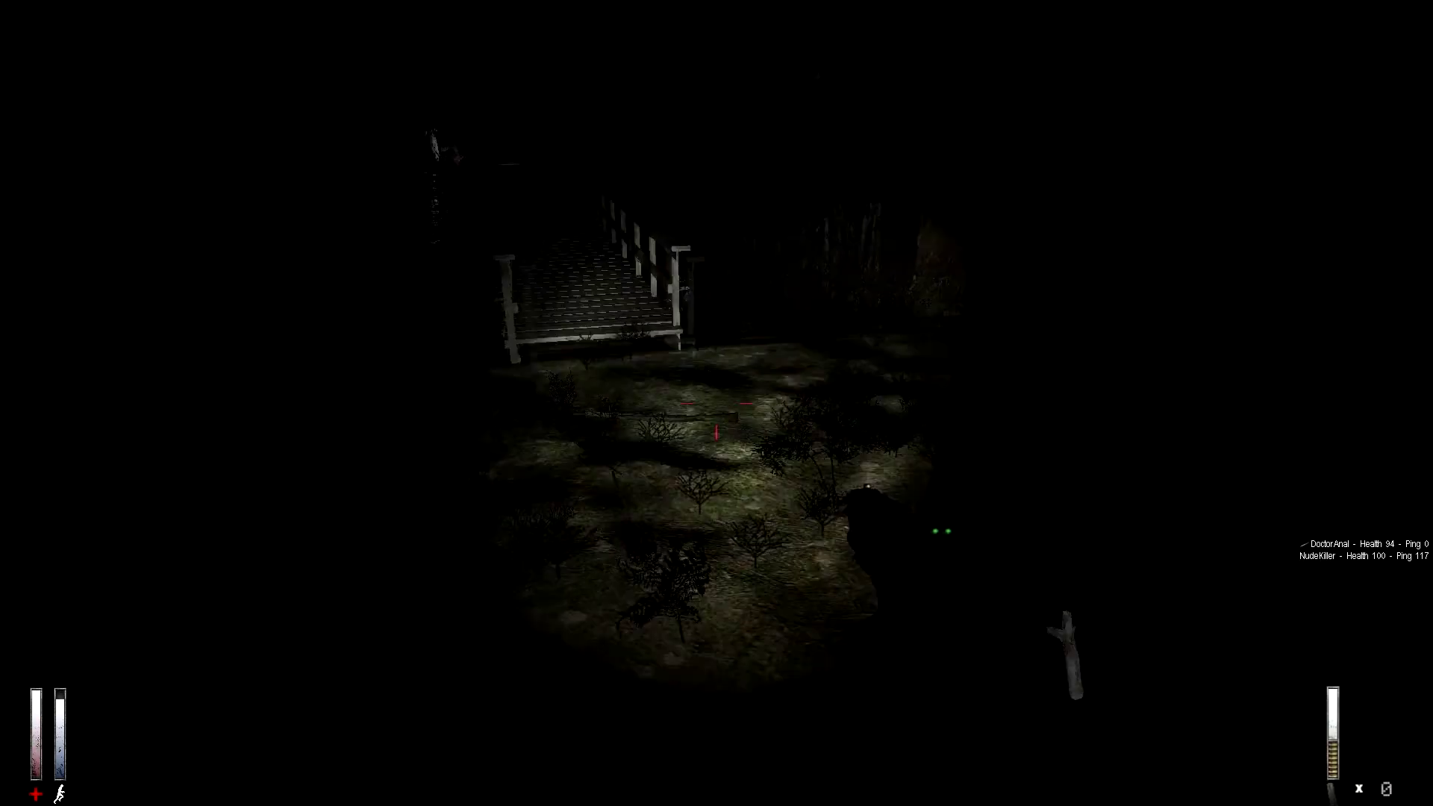
key("Tab")
key("Tab")
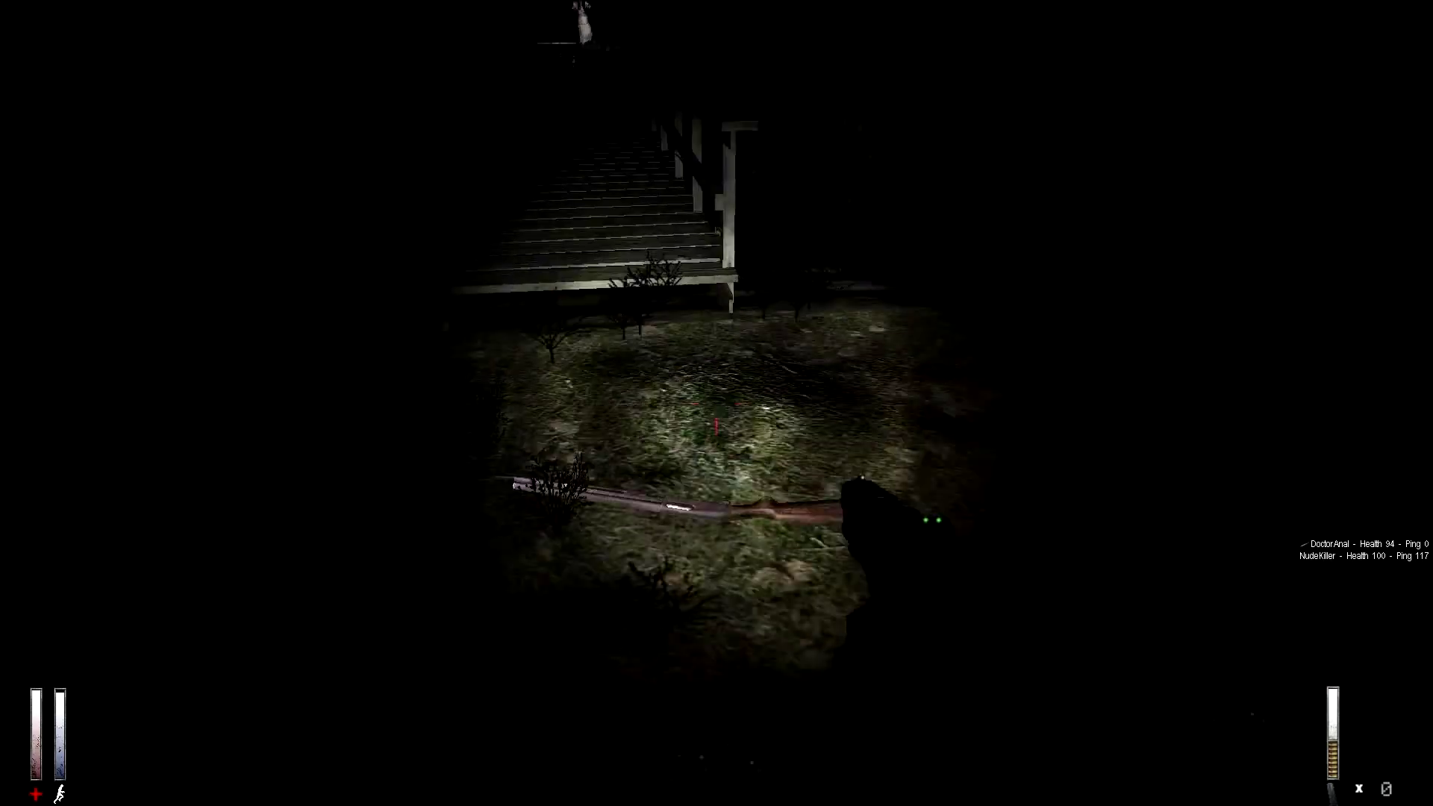
Step: Retake the Remington 870 from the grass, check it in the inventory, and walk onto the boardwalk
key("e")
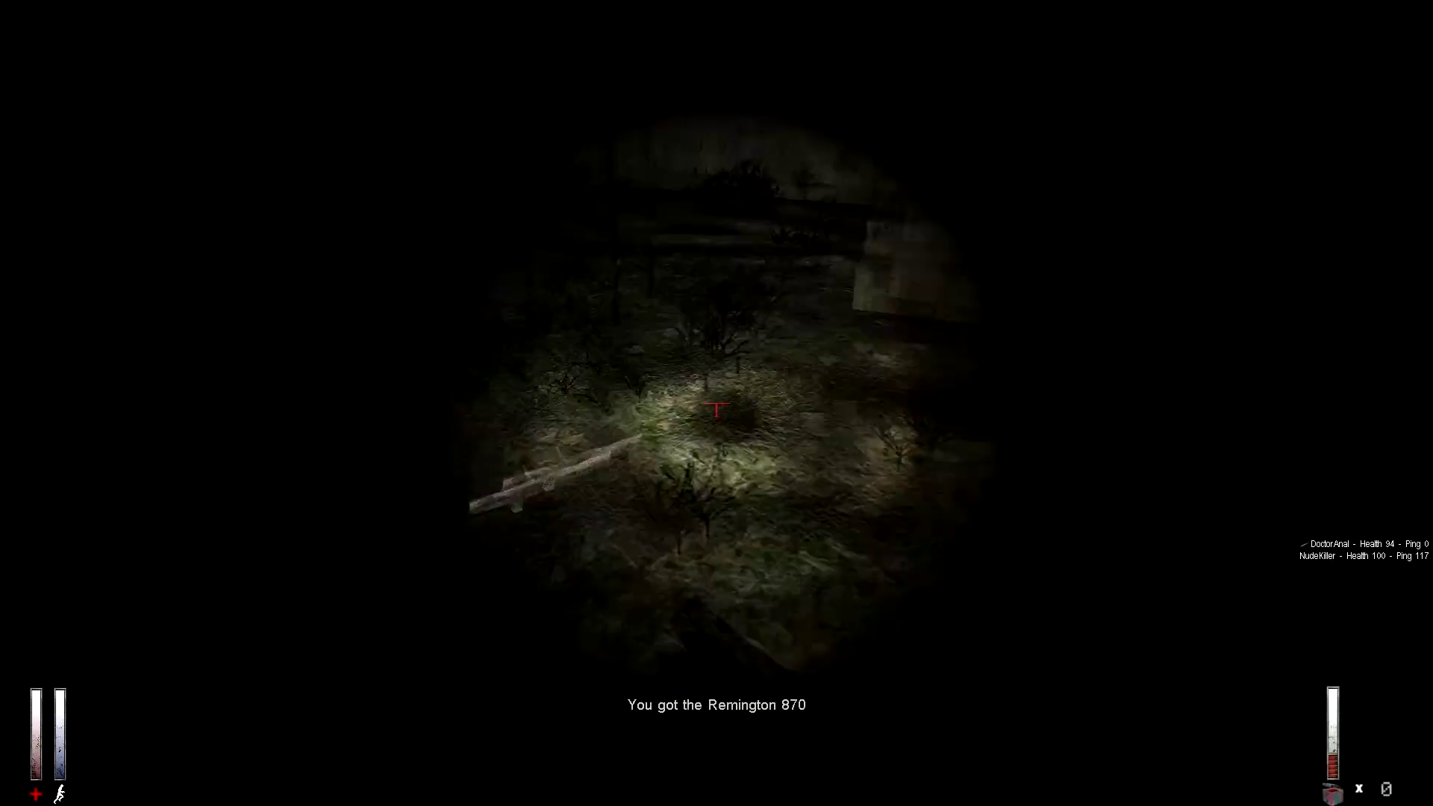
key("w")
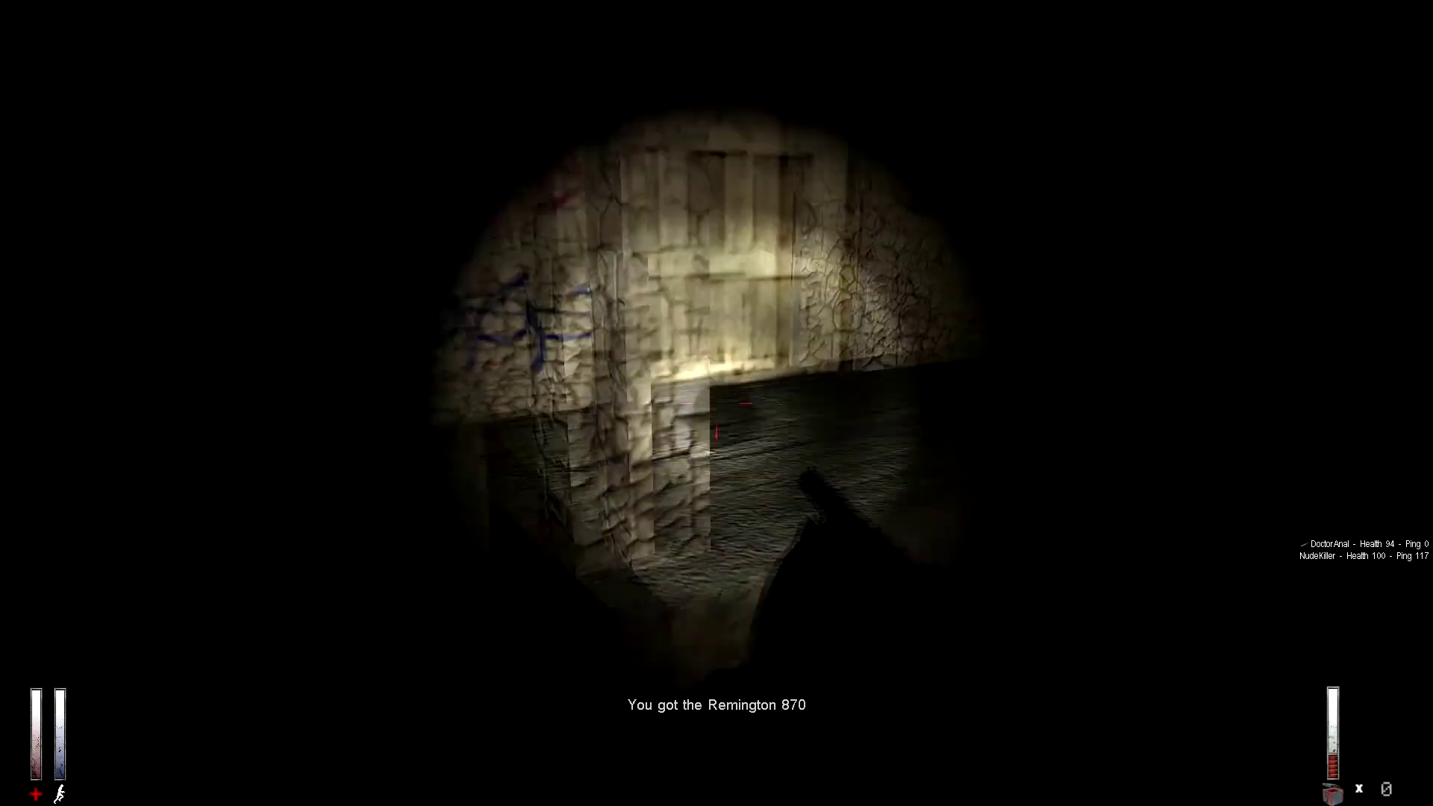
key("w")
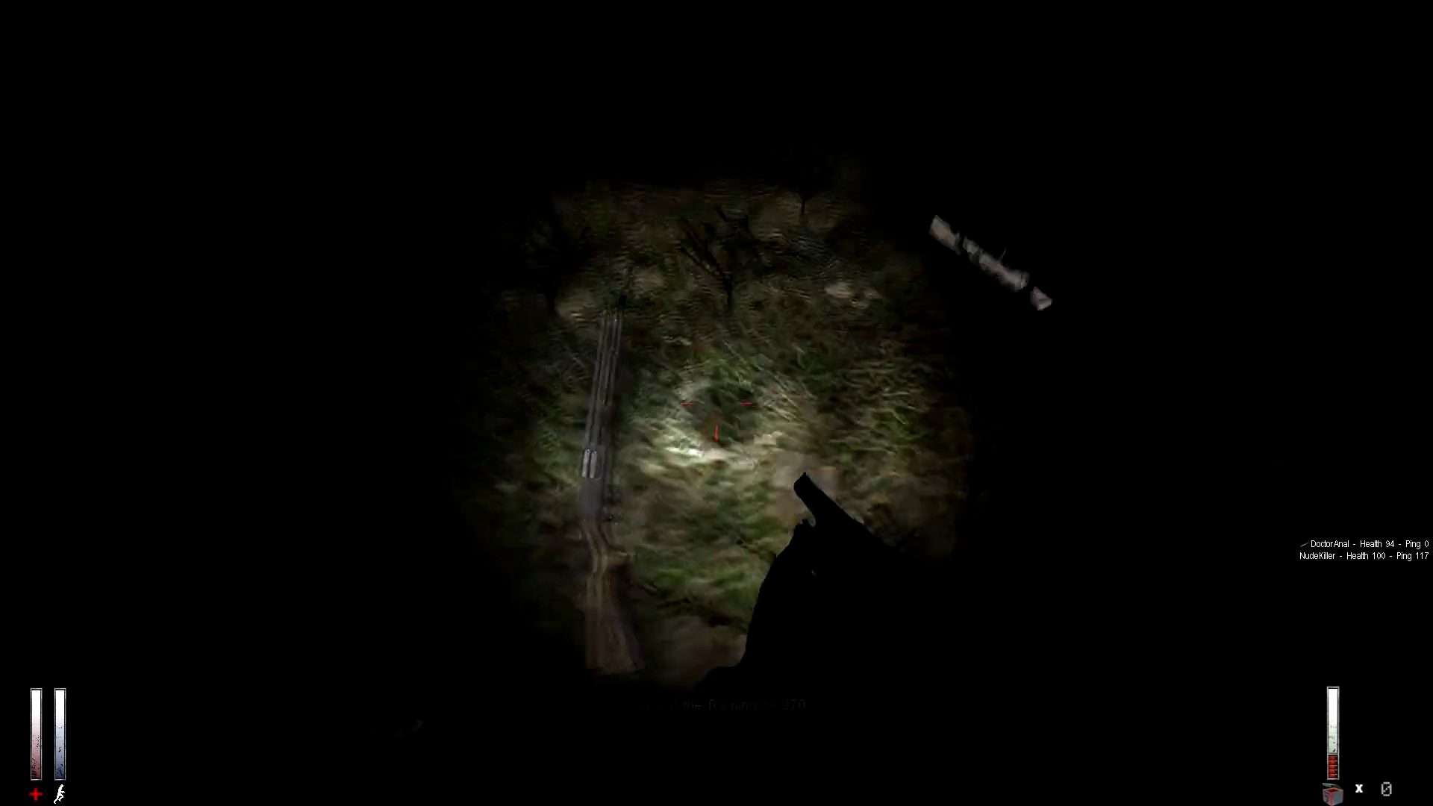
key("Tab")
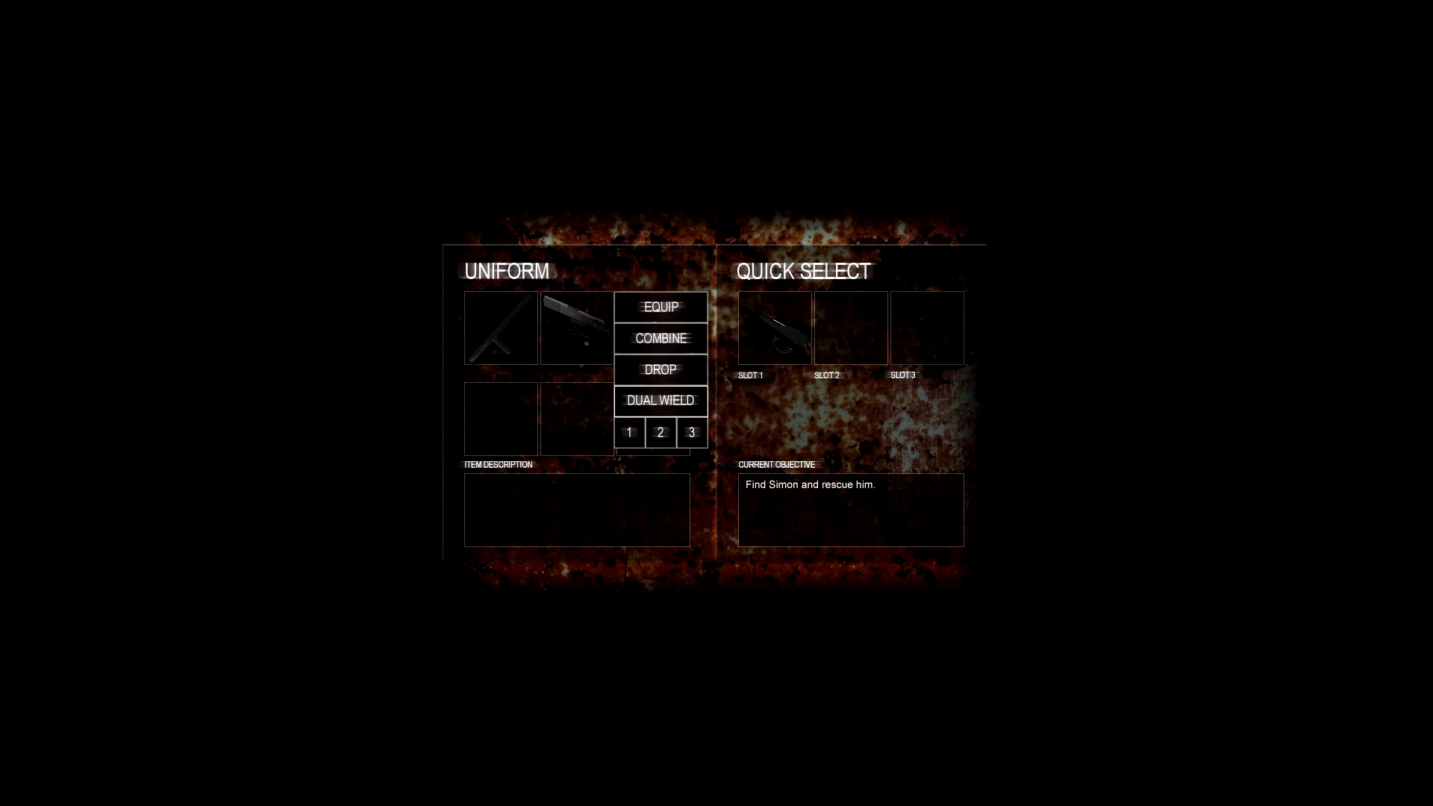
left_click(614, 433)
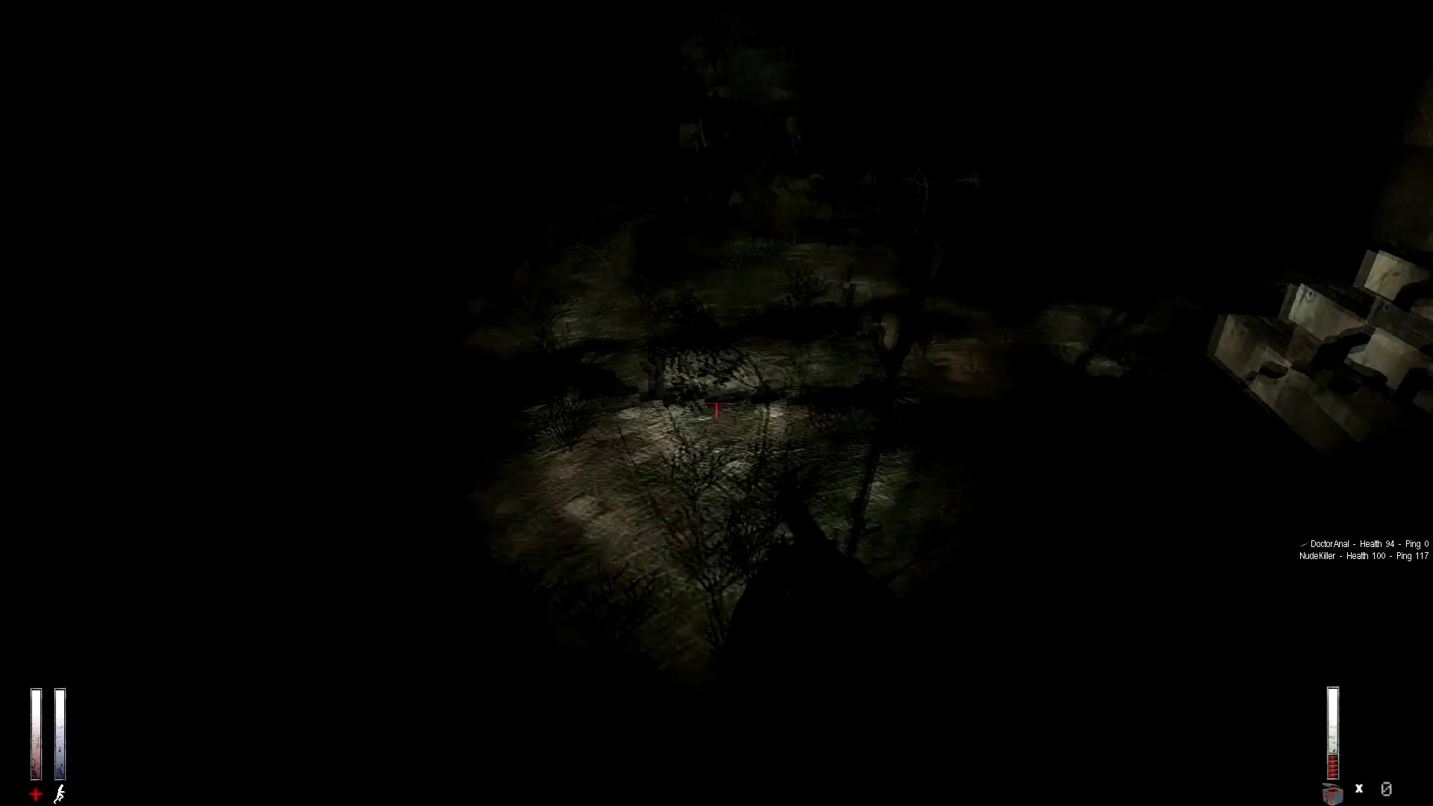
key("w")
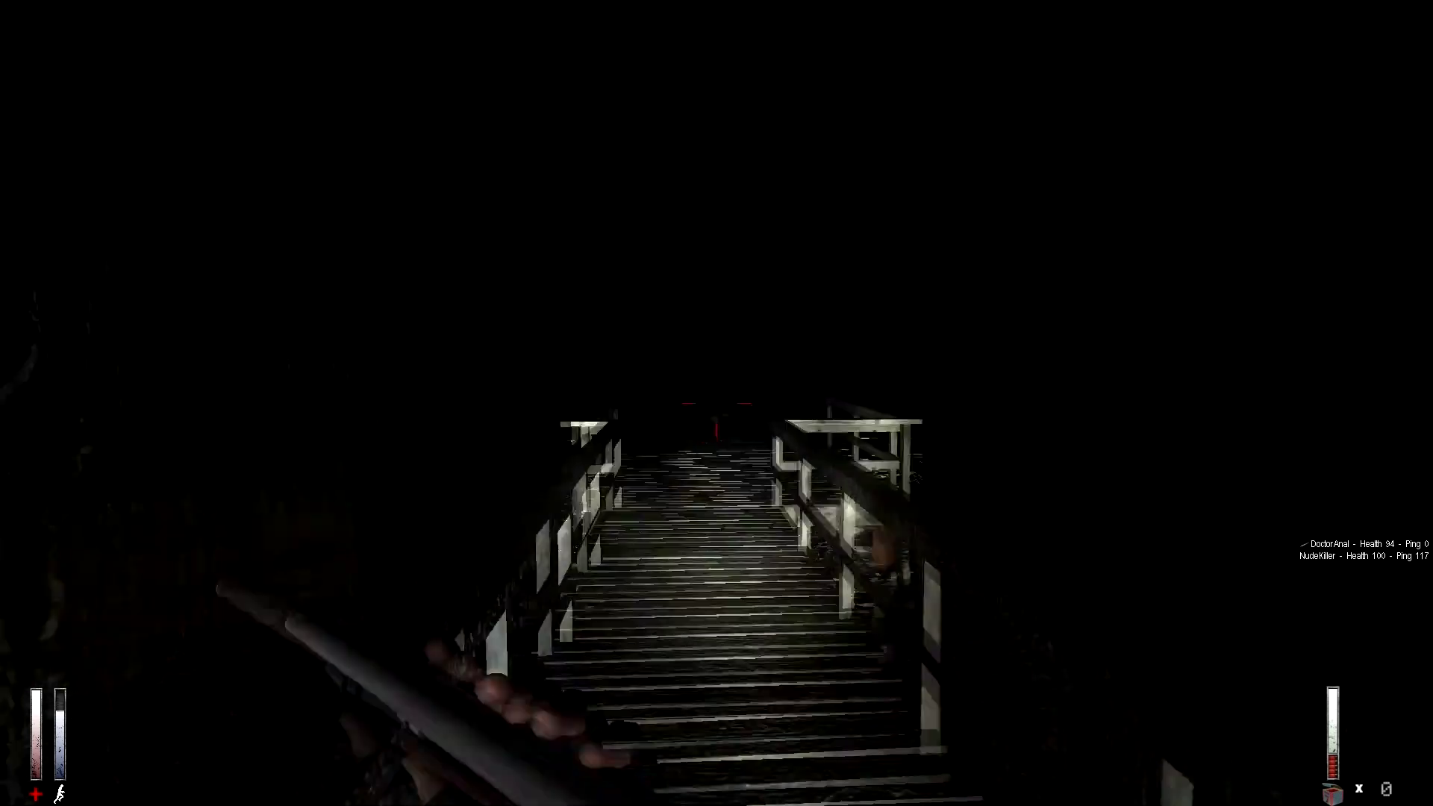
Step: Walk along the boardwalk past the bloody hanging creature toward the approaching figure
key("w")
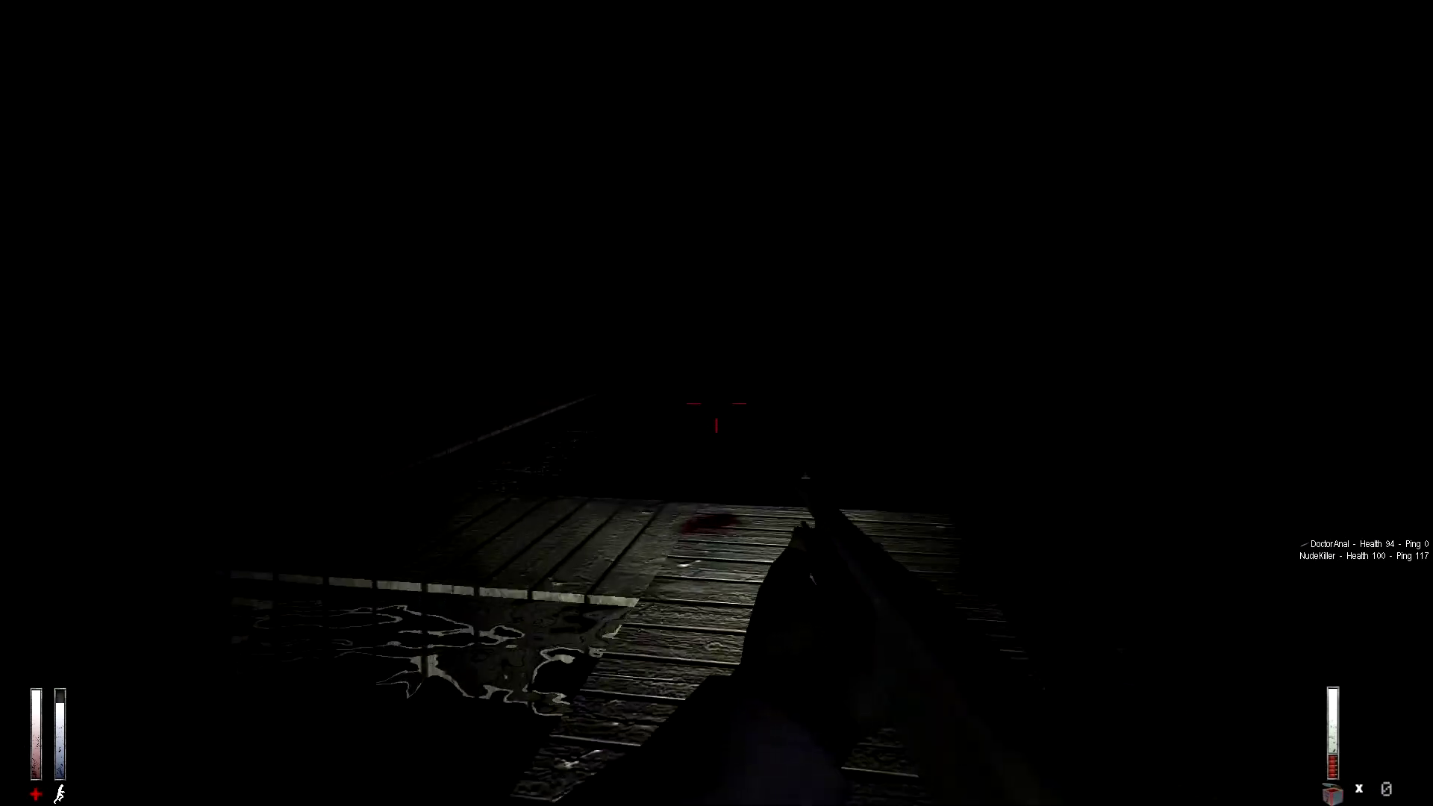
key("w")
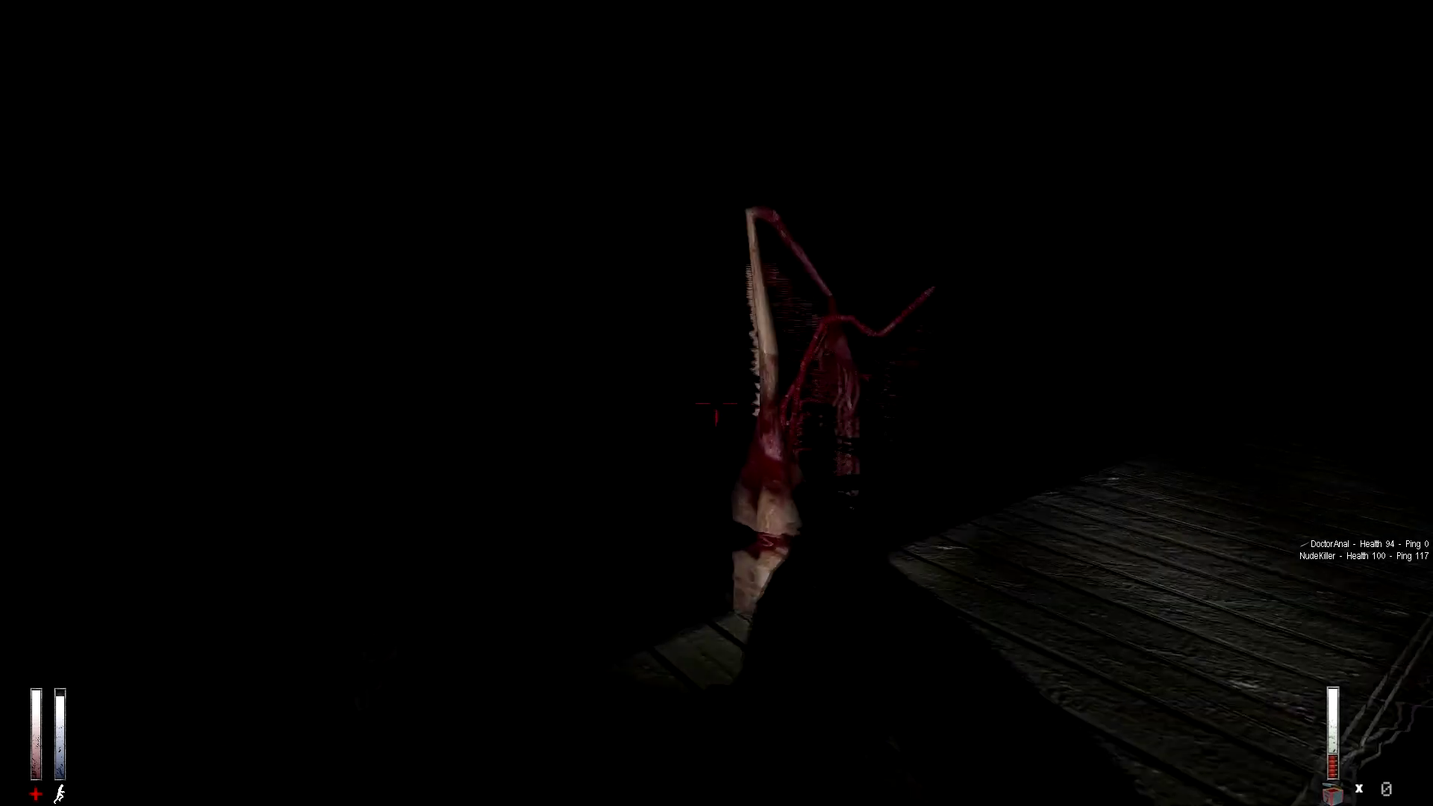
key("w")
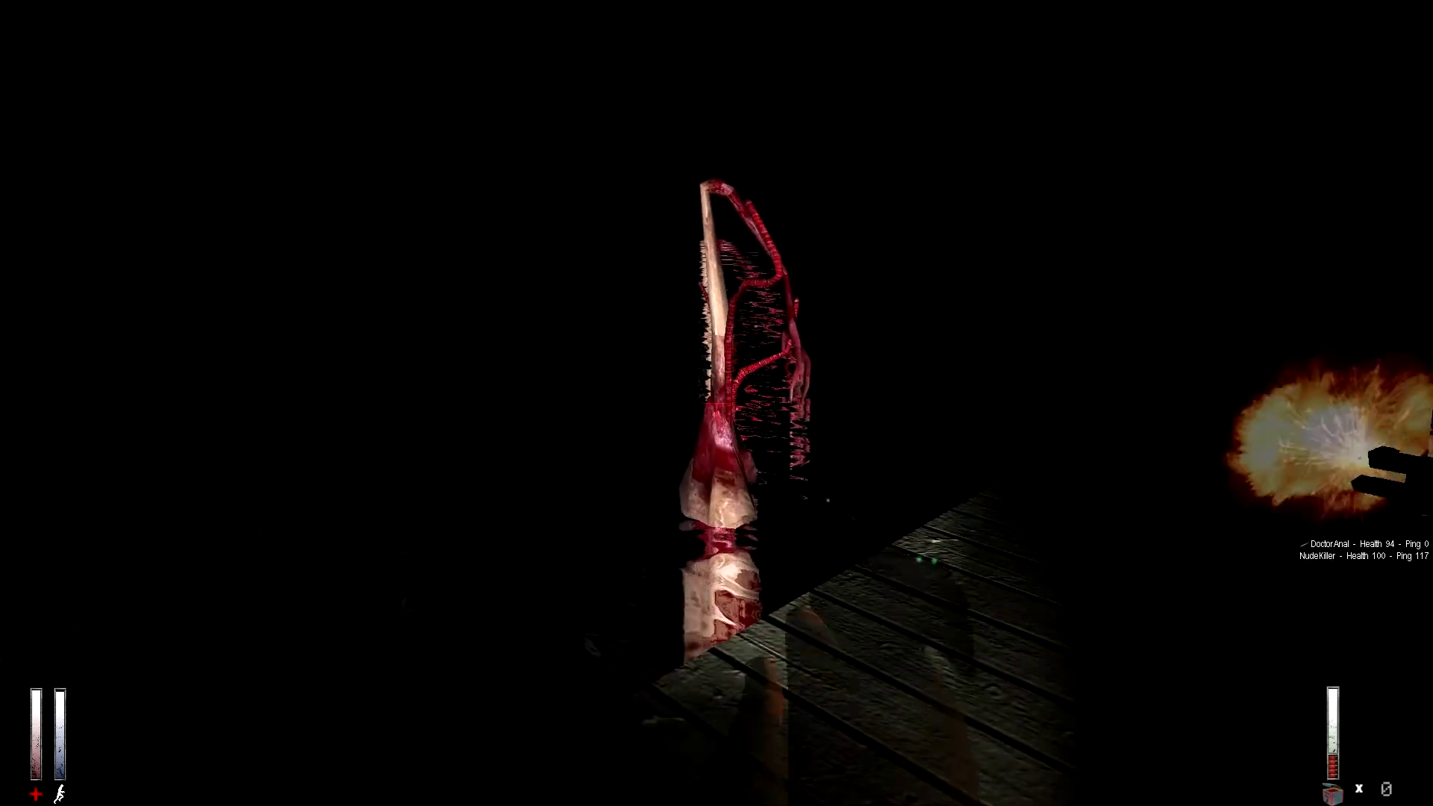
key("w")
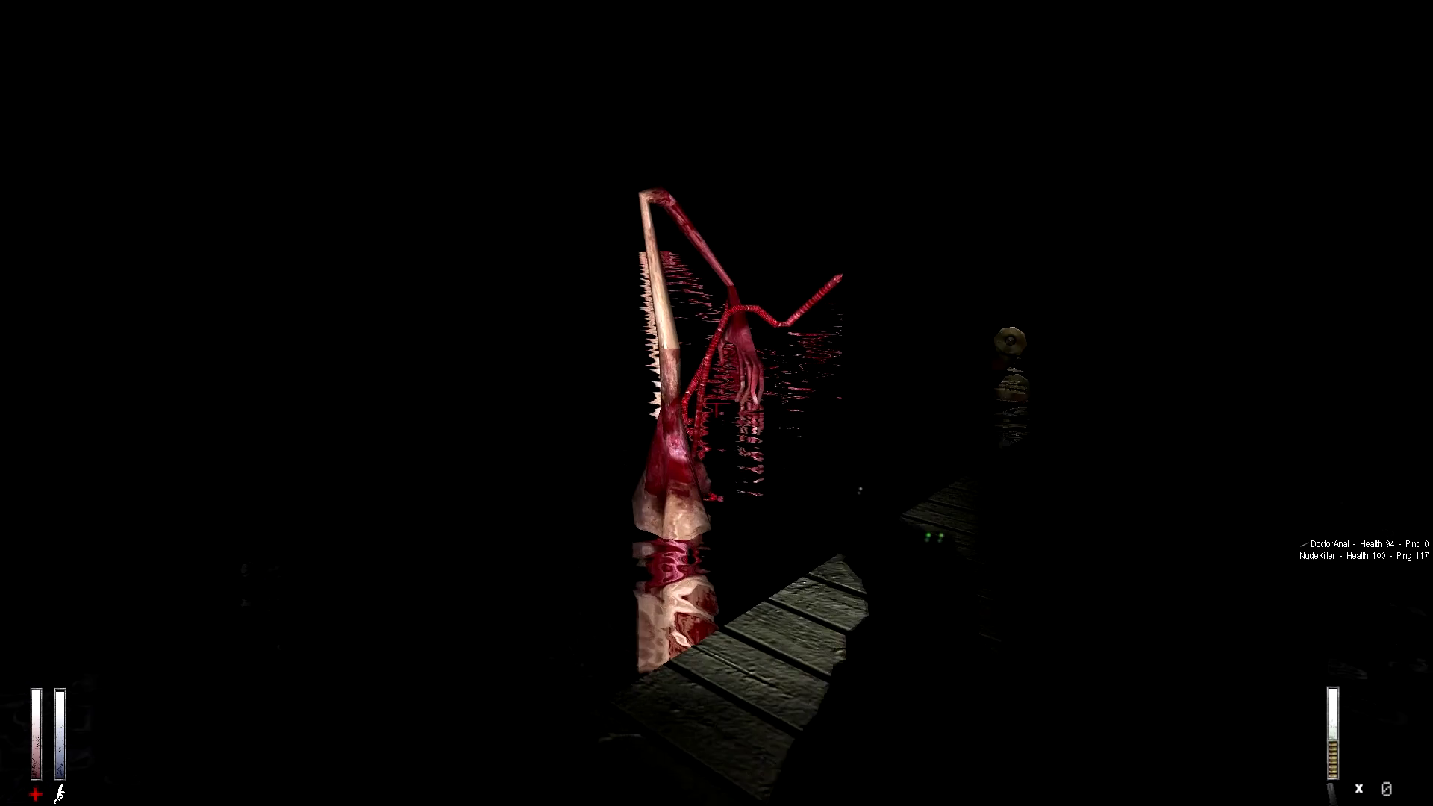
key("w")
key("w")
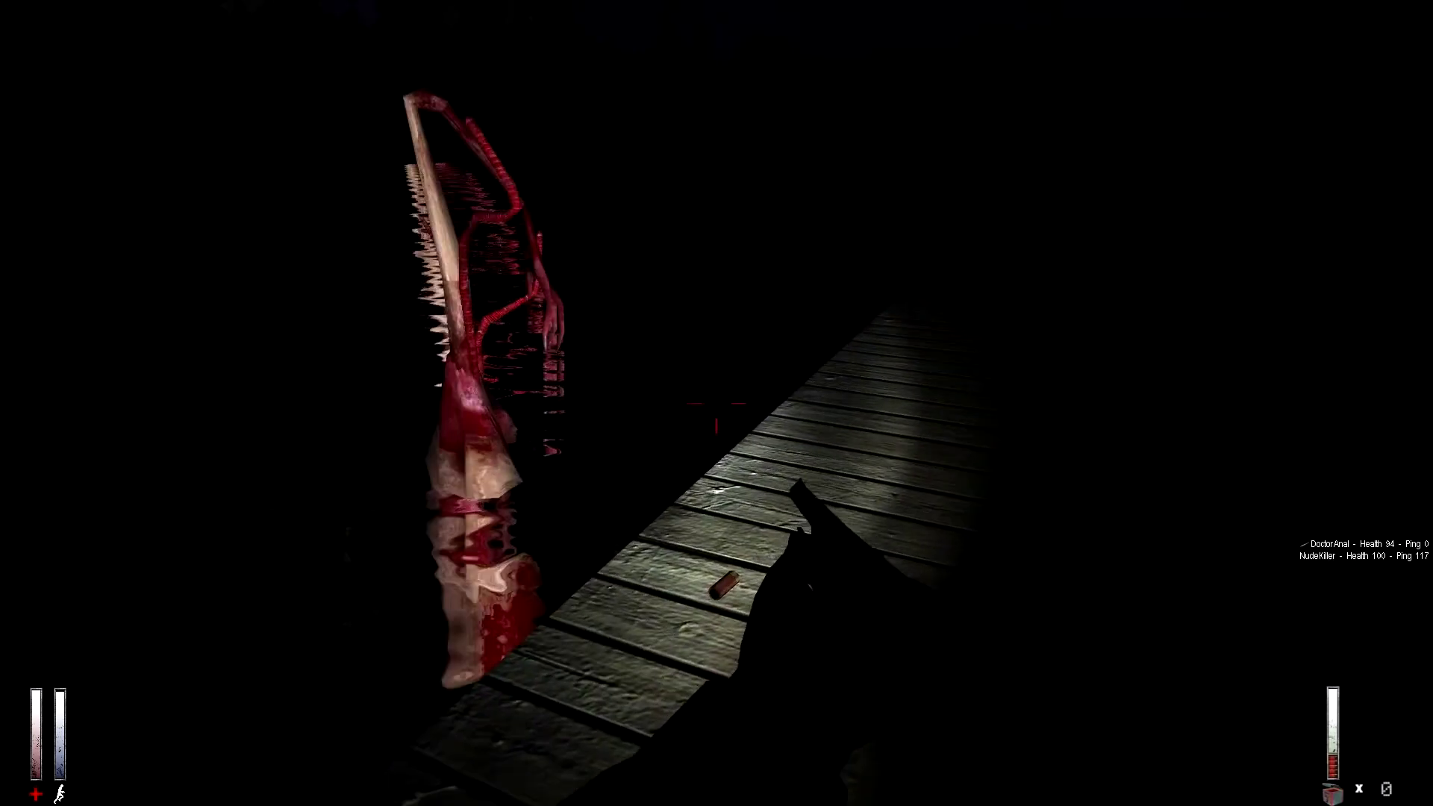
key("w")
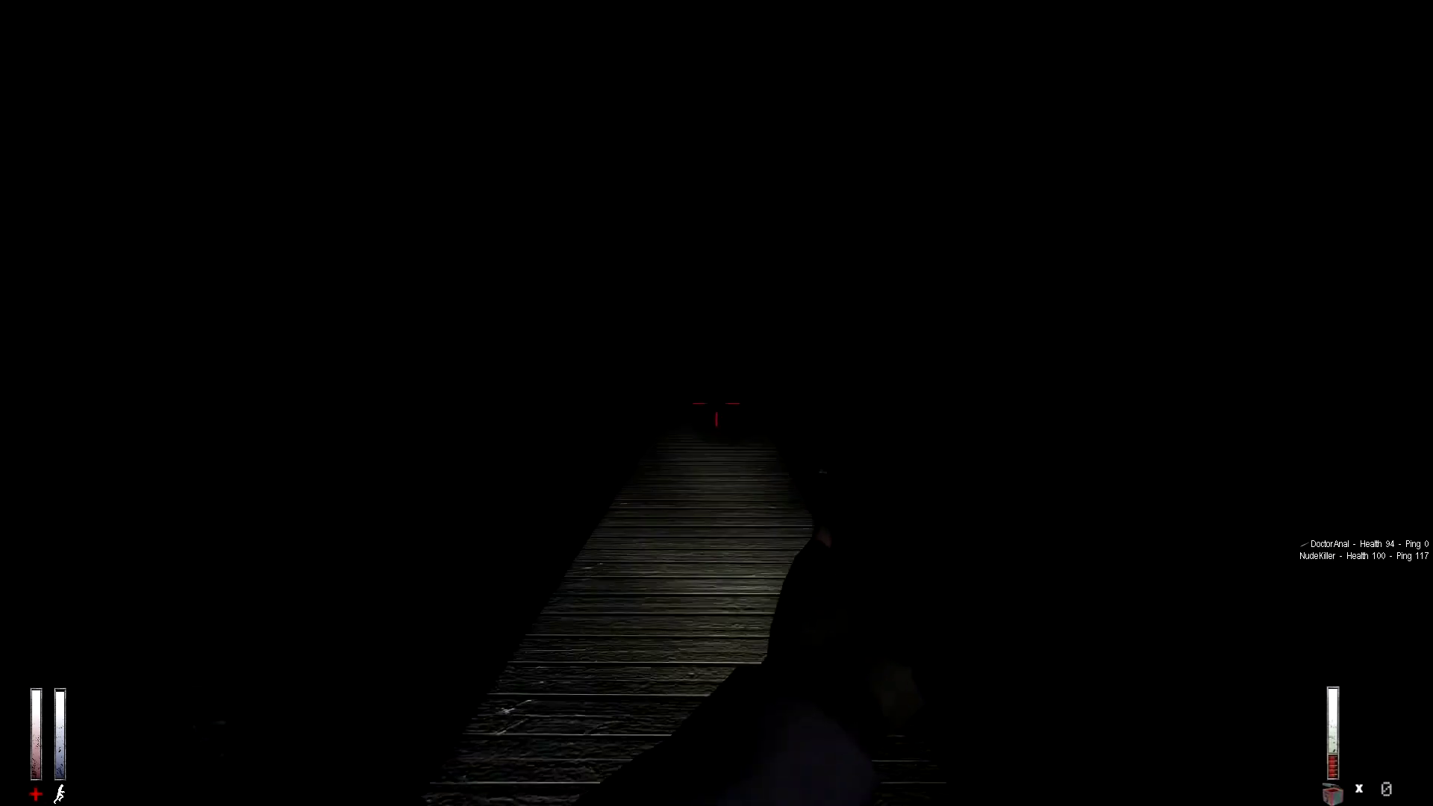
key("w")
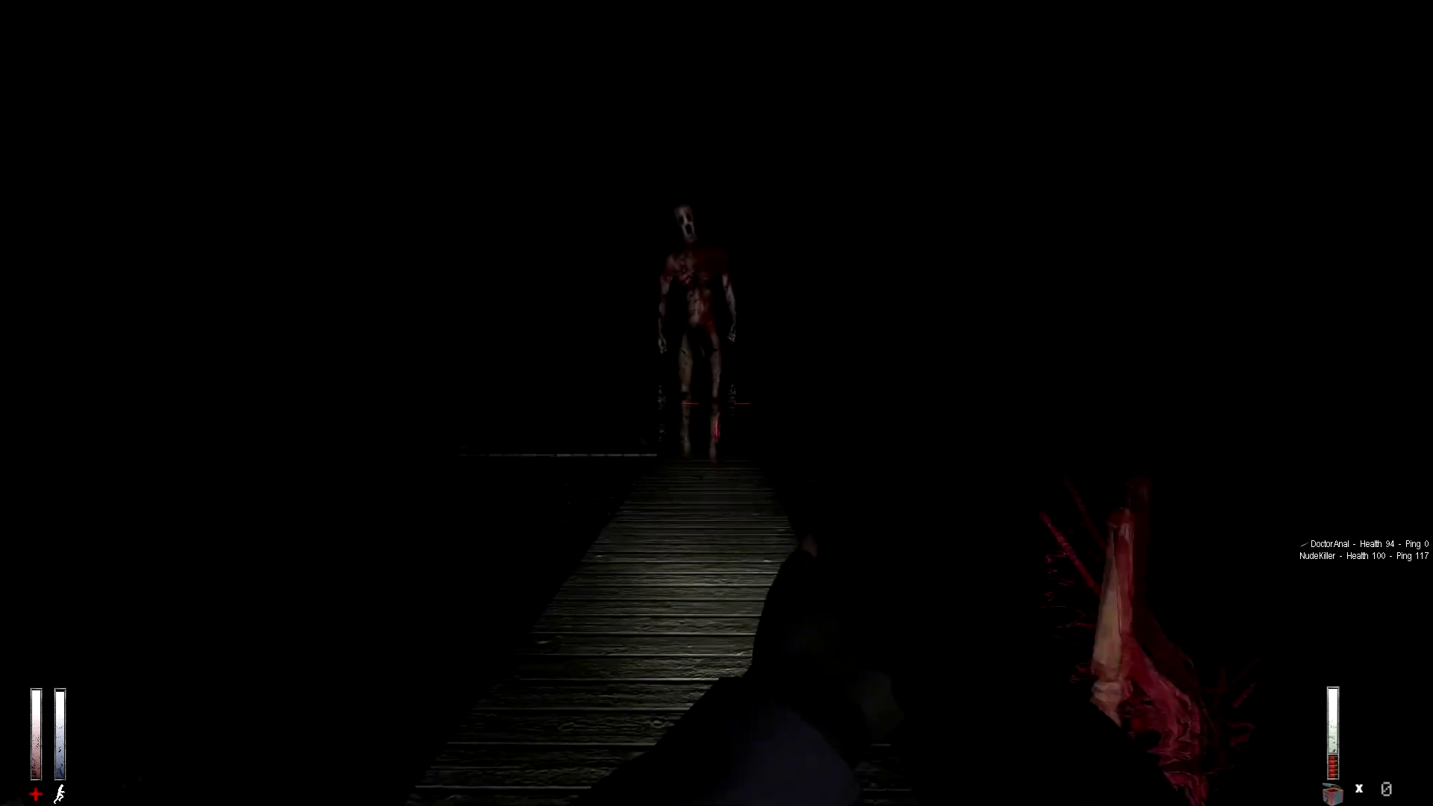
key("w")
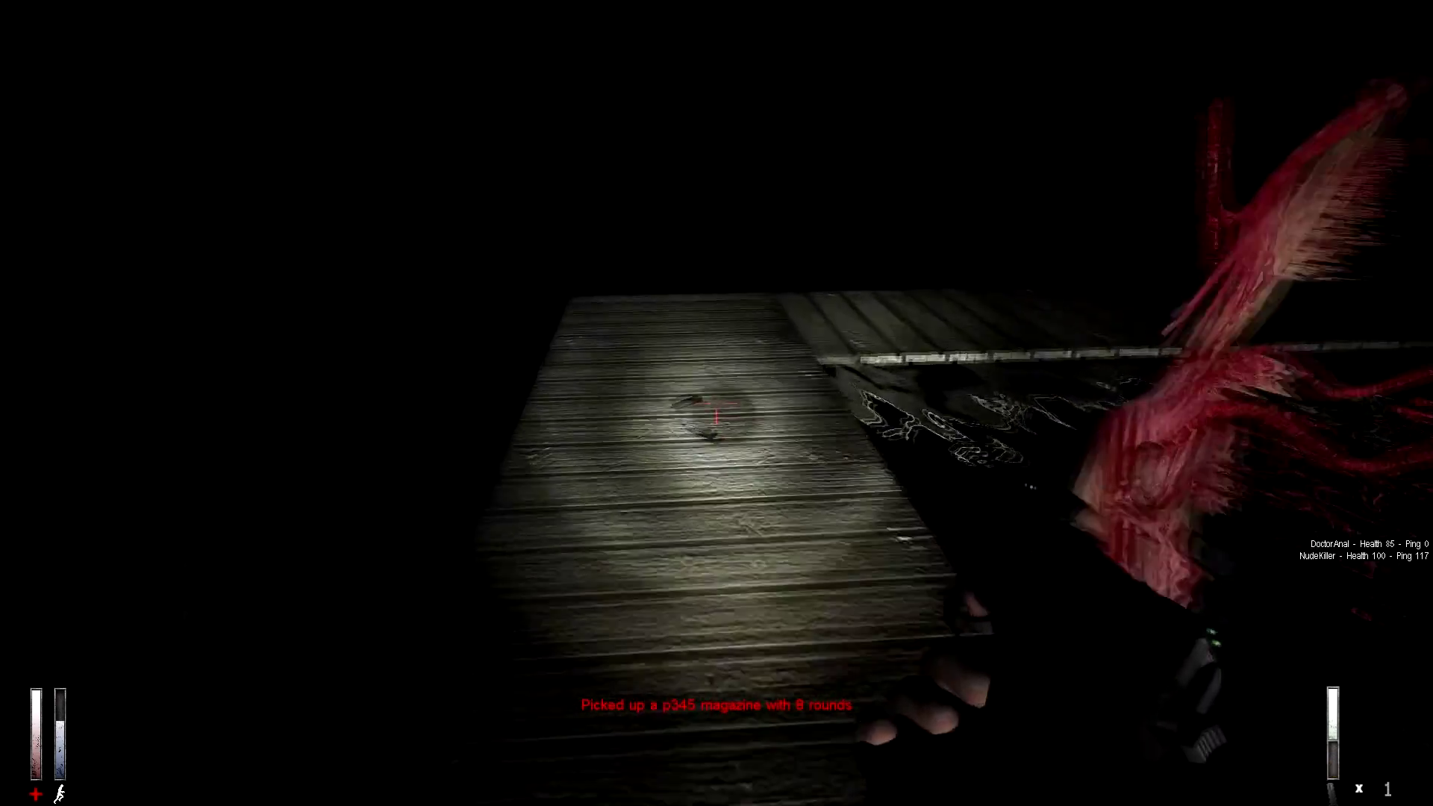
Step: Reload, collect the ammo on the deck, and pick up the Hunting Rifle from the planks
key("r")
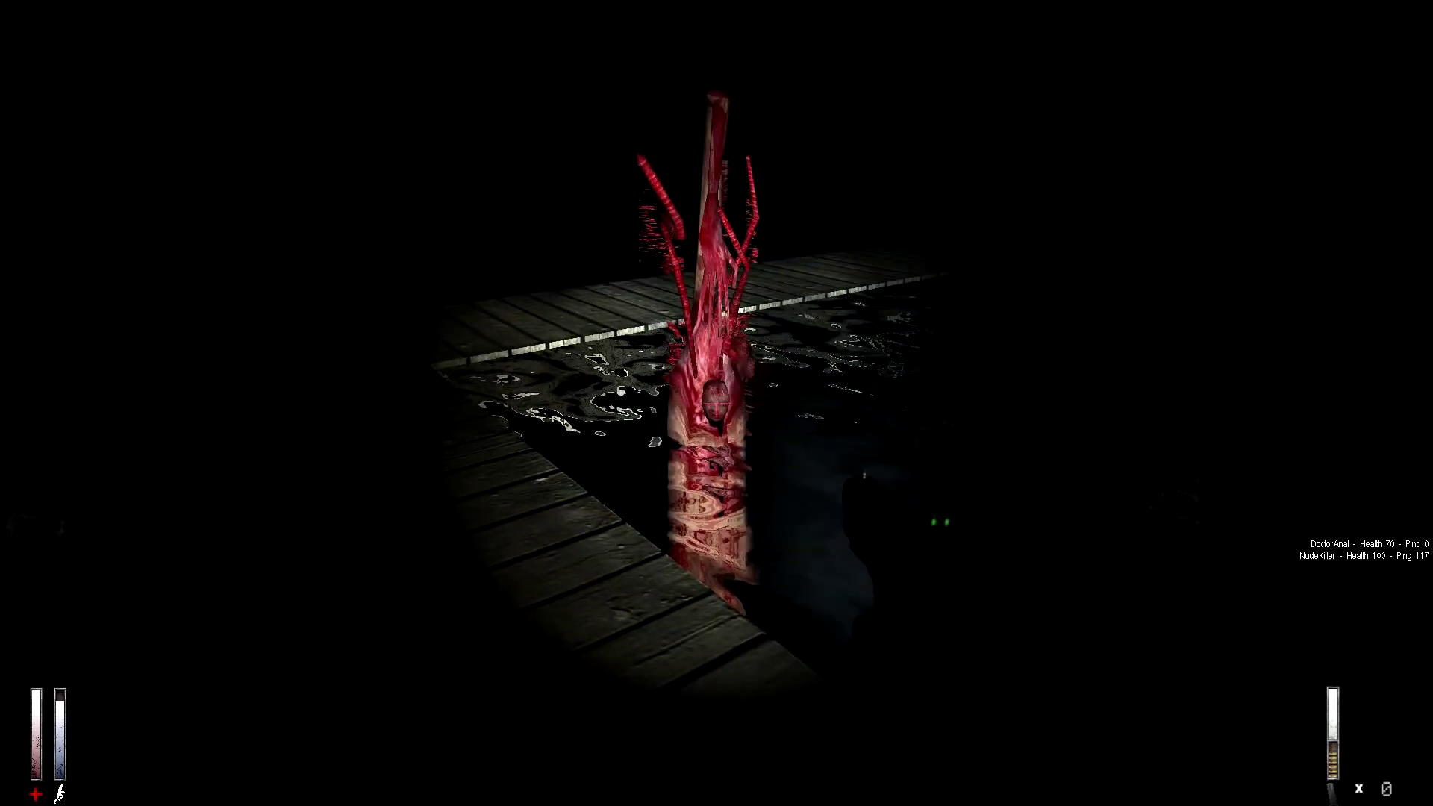
key("f")
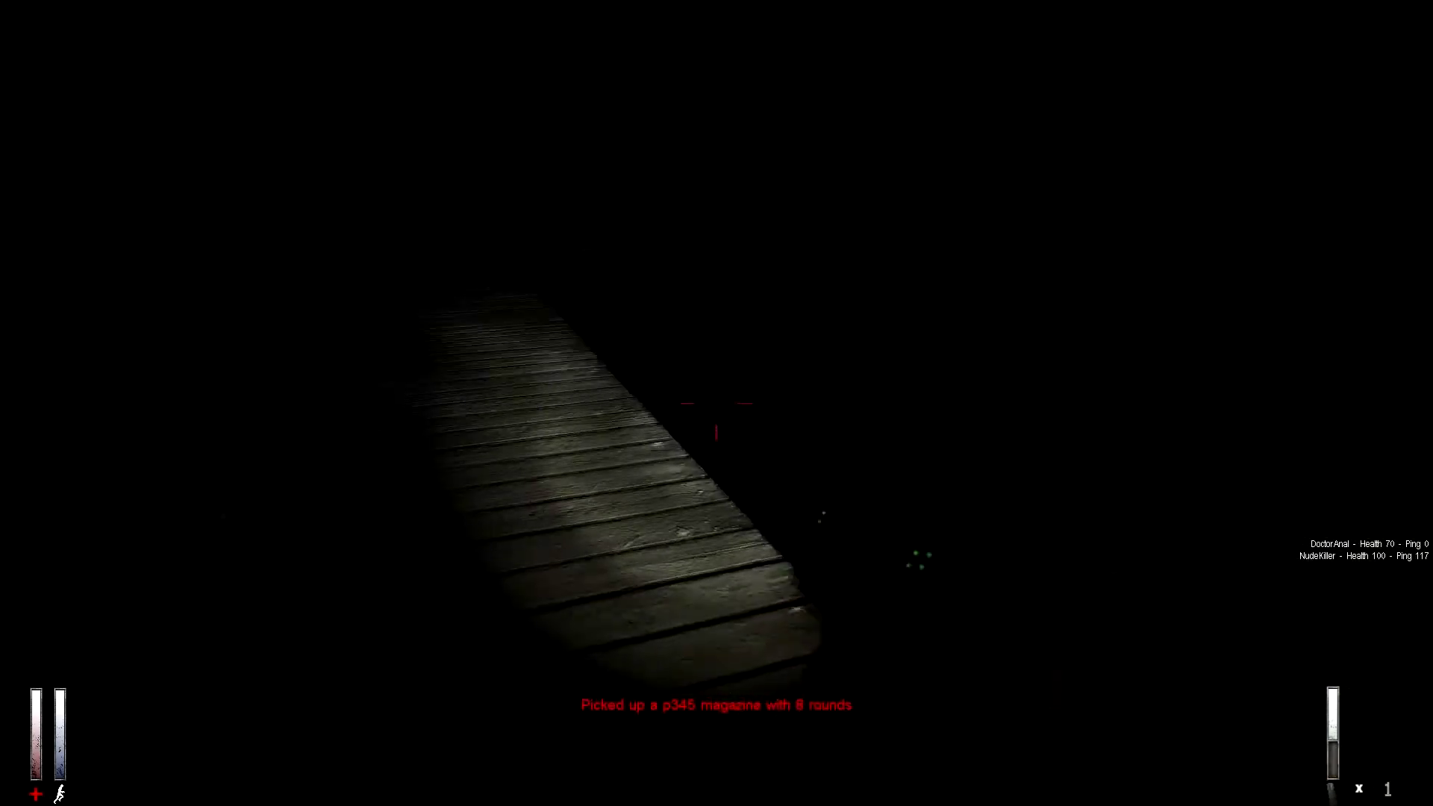
key("Tab")
key("Tab")
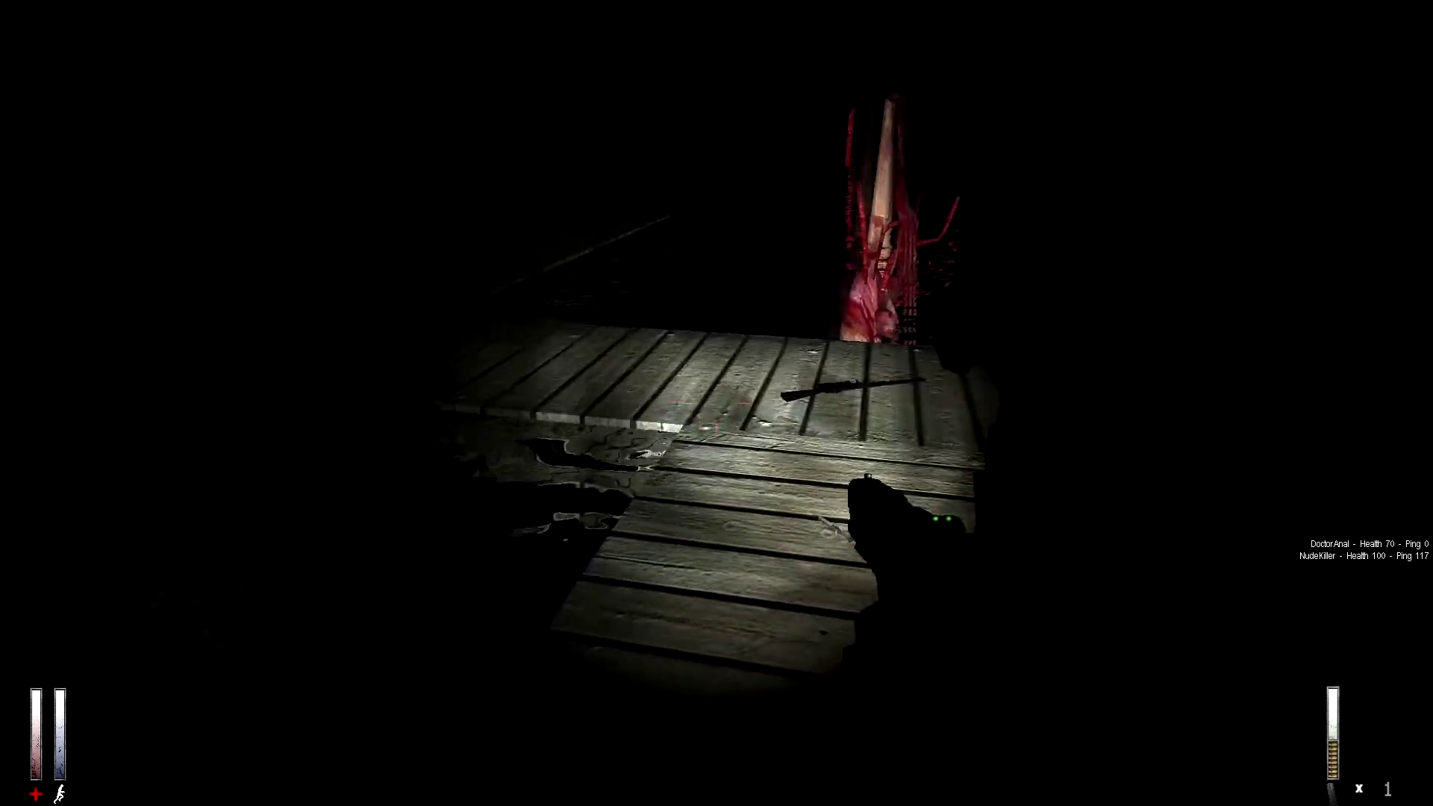
key("e")
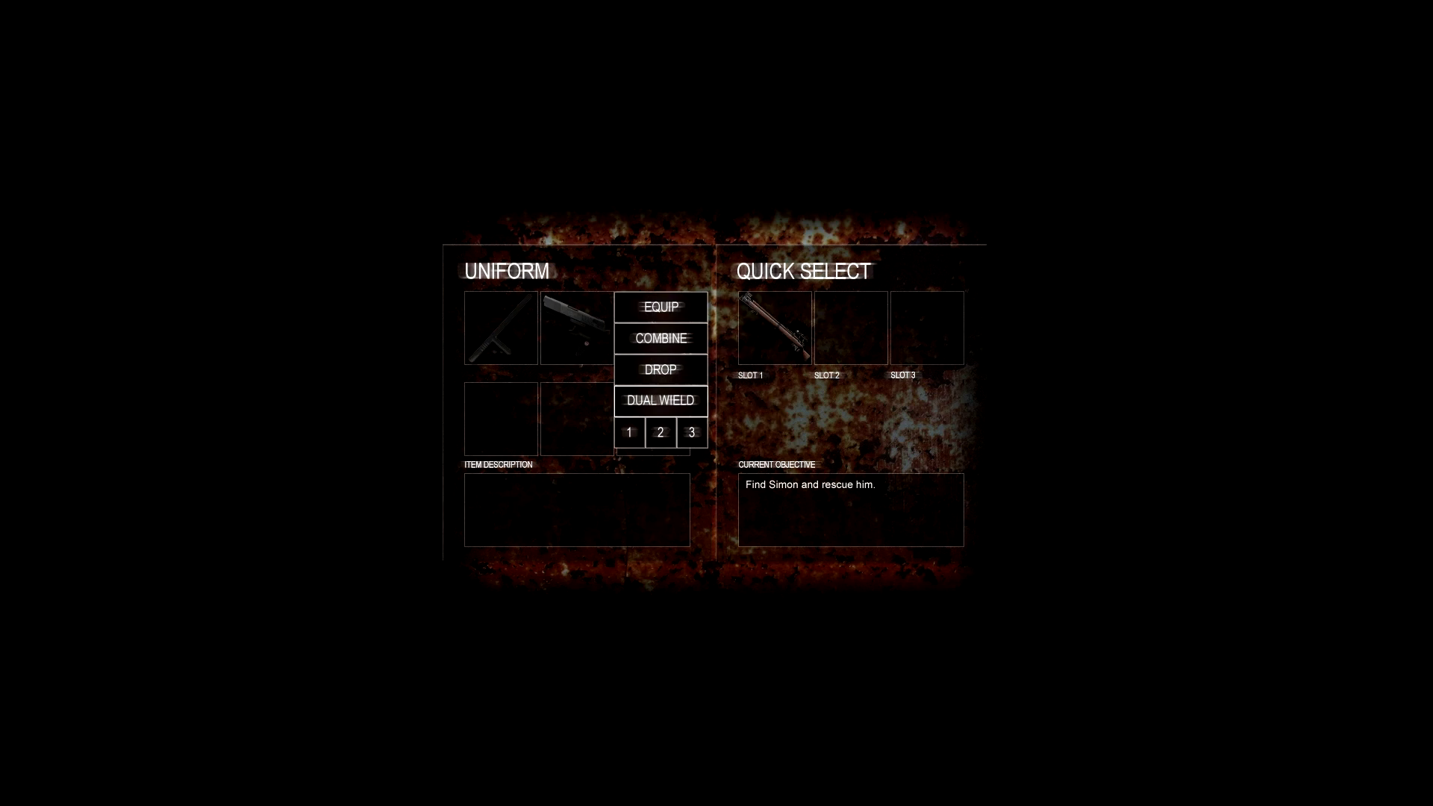
Step: Pick up the morphine syringe from the pier and check the inventory
key("Tab")
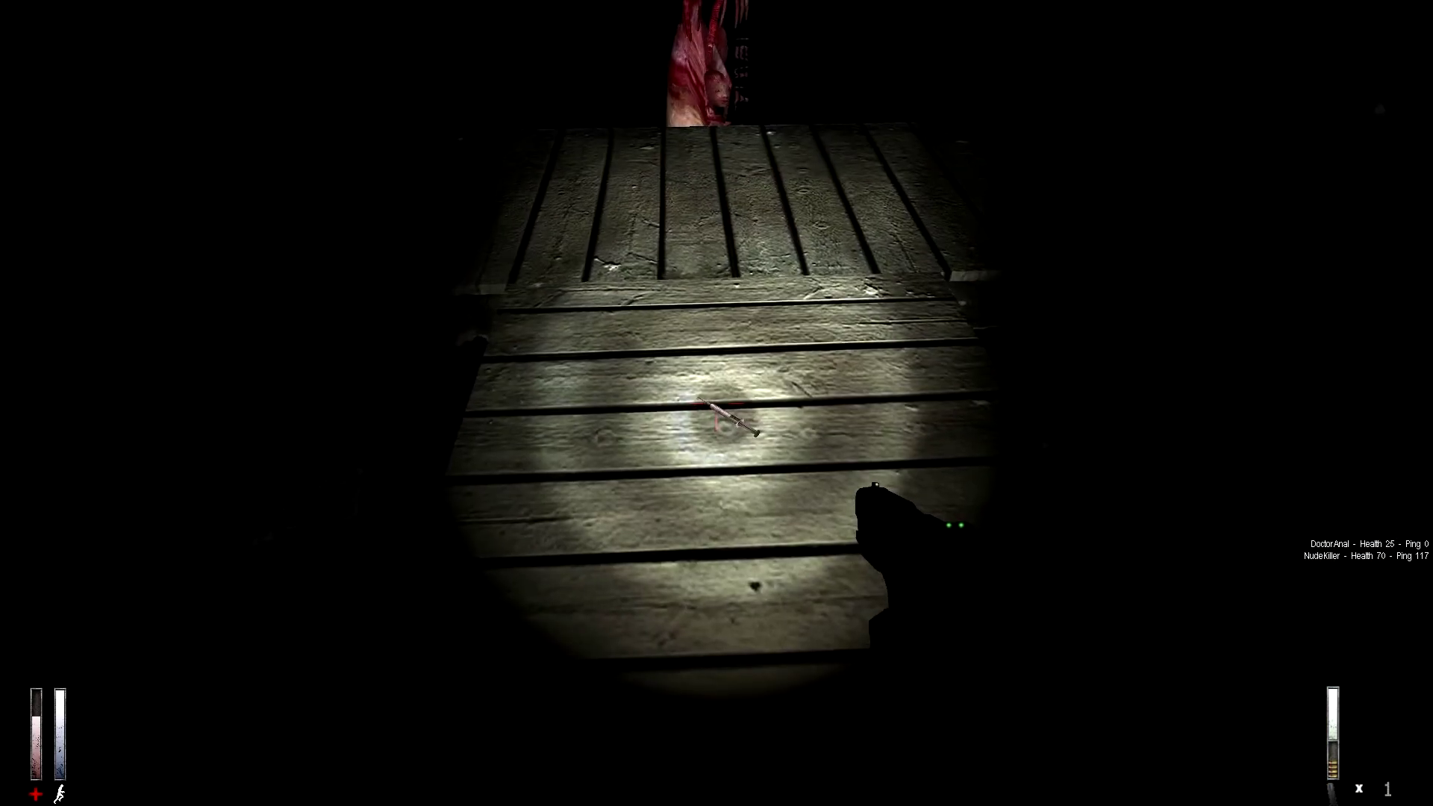
key("e")
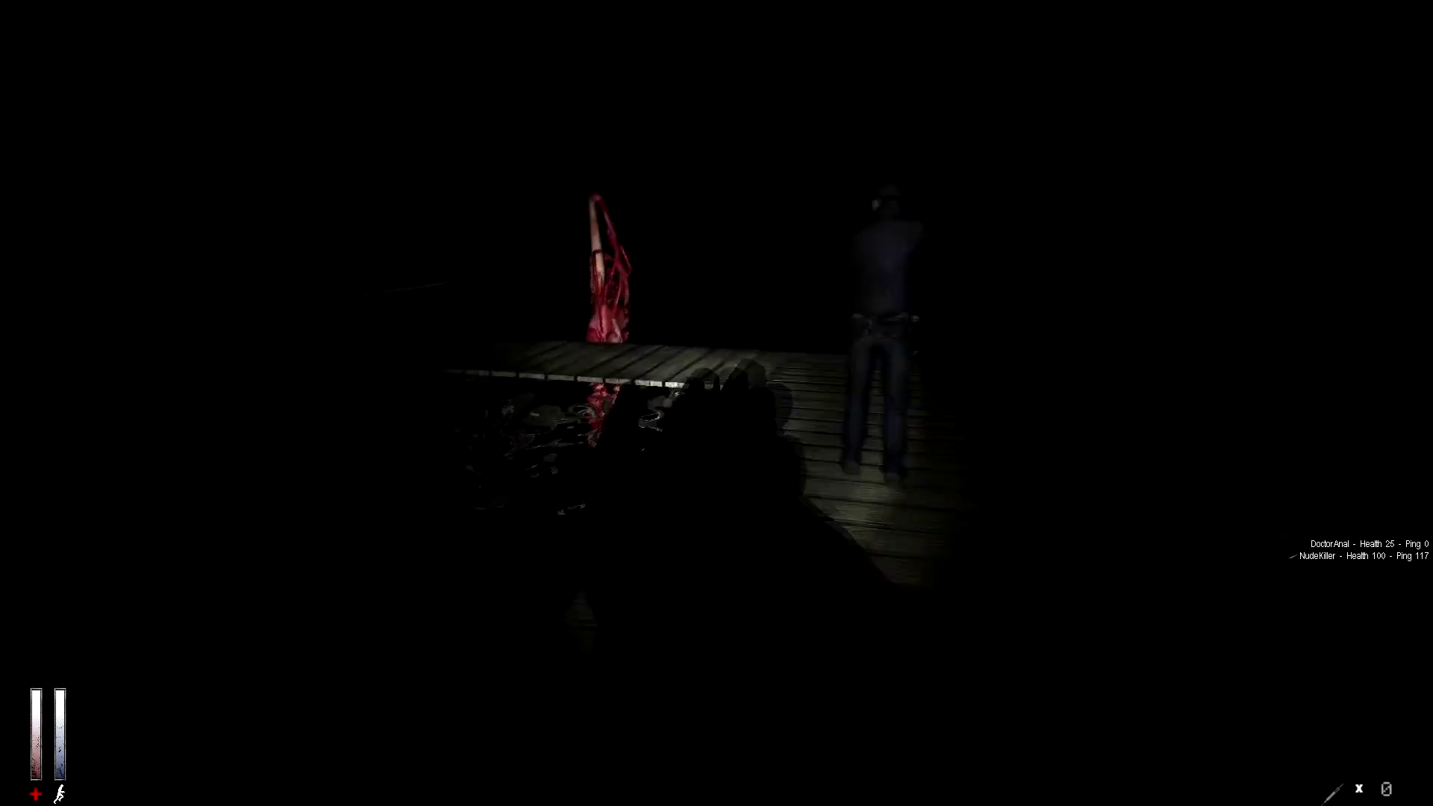
key("b")
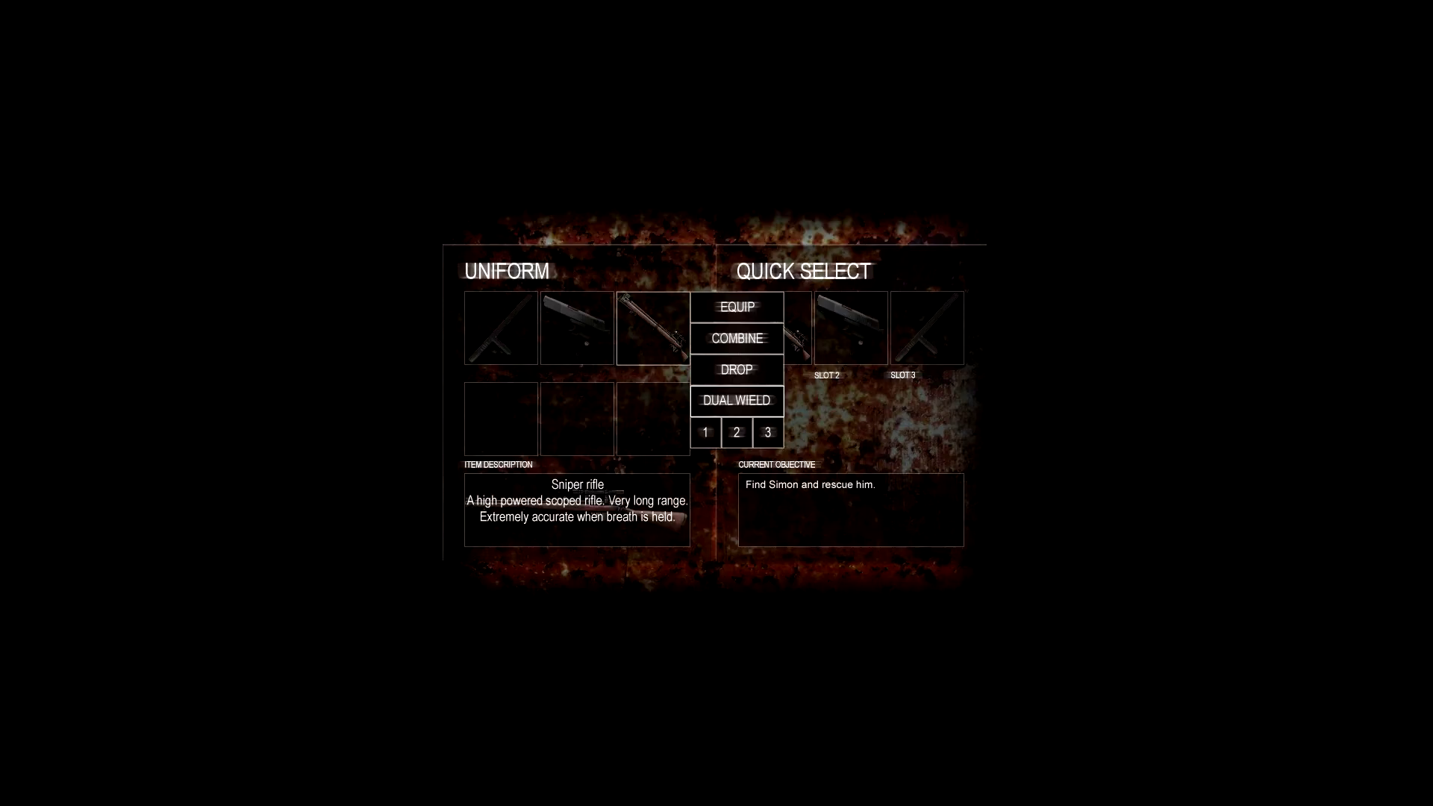
key("Escape")
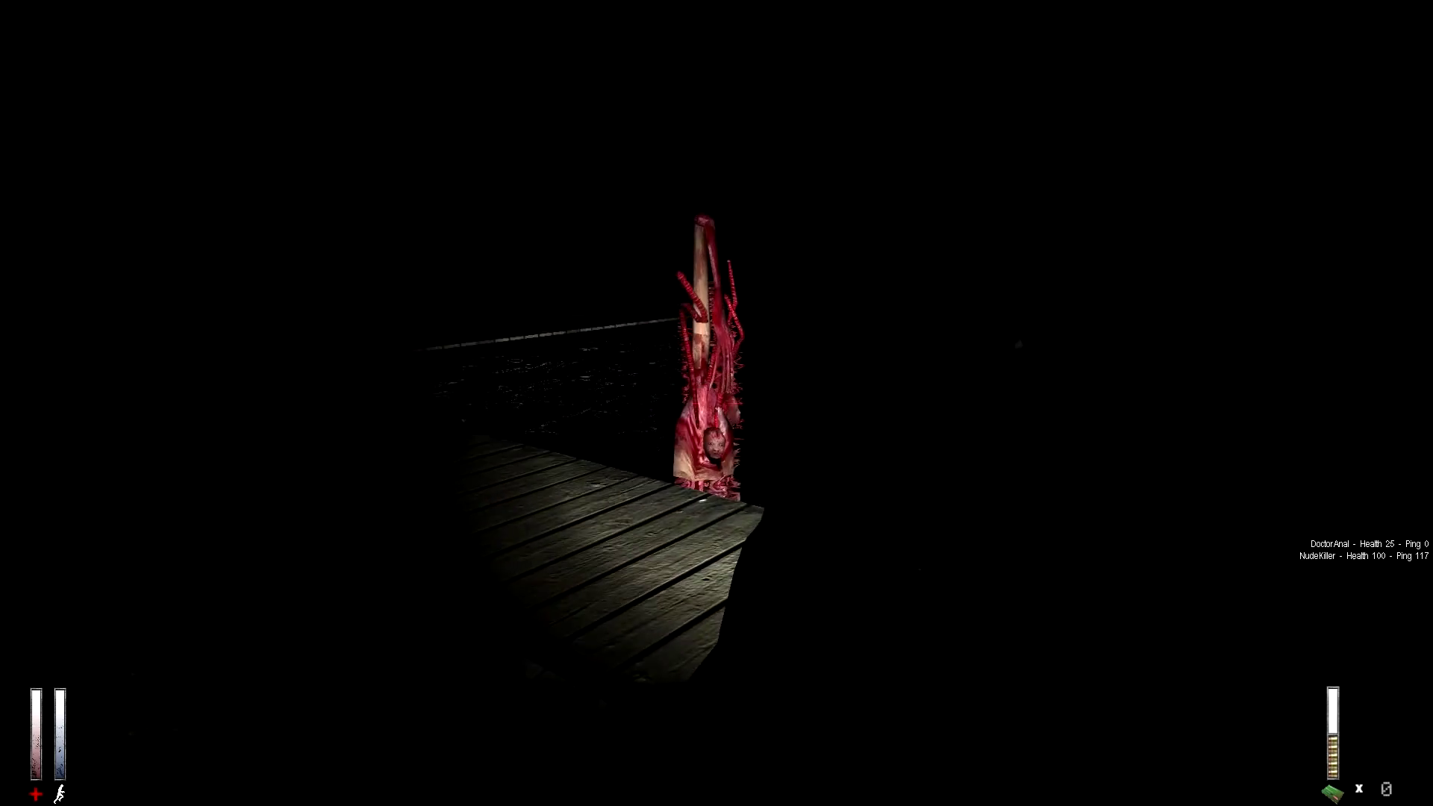
Step: Shoot at the bloody hanging creature, keep it in view, and aim down the rifle scope
left_click(717, 403)
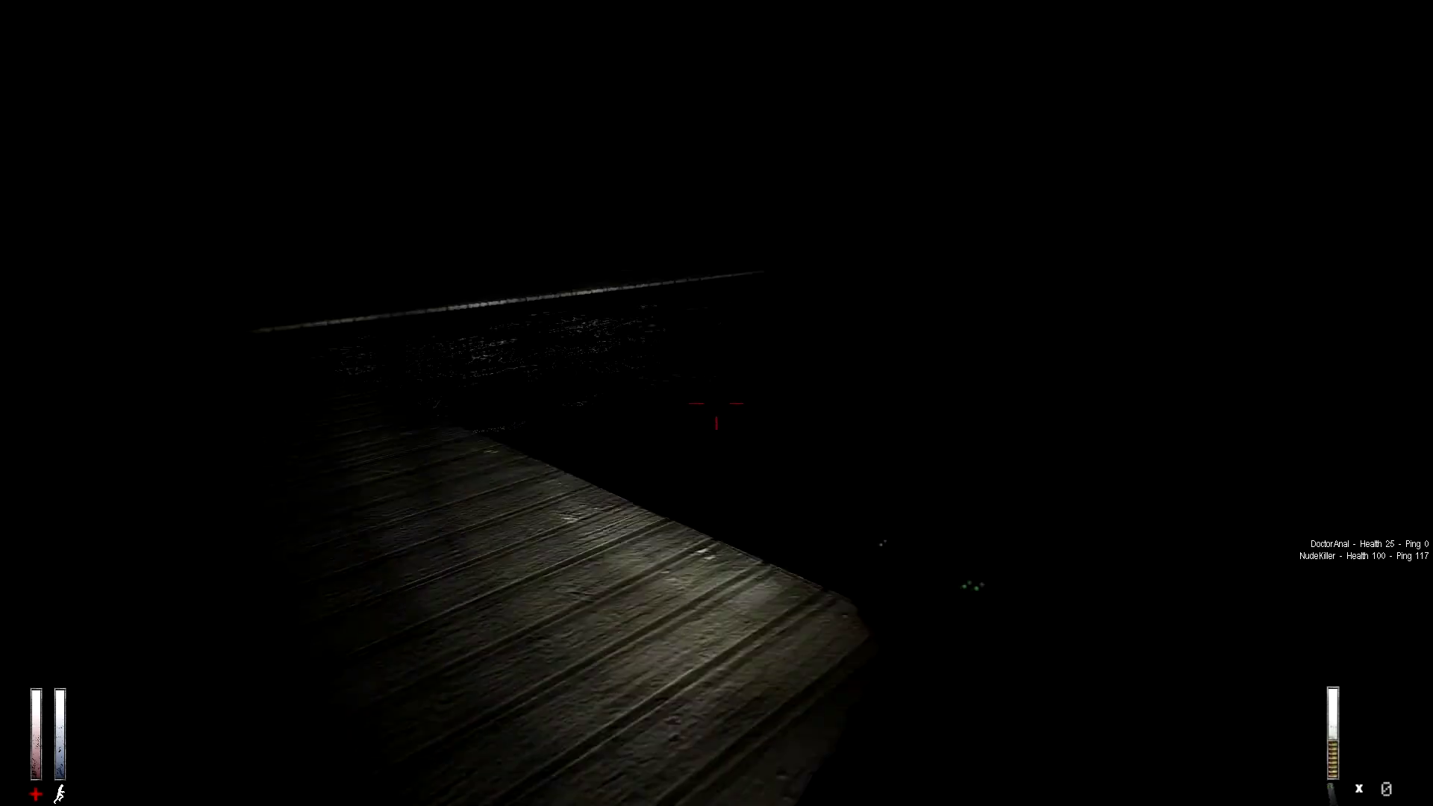
mouse_move(716, 404)
left_mouse_down()
mouse_move(784, 381)
mouse_move(560, 370)
left_mouse_up()
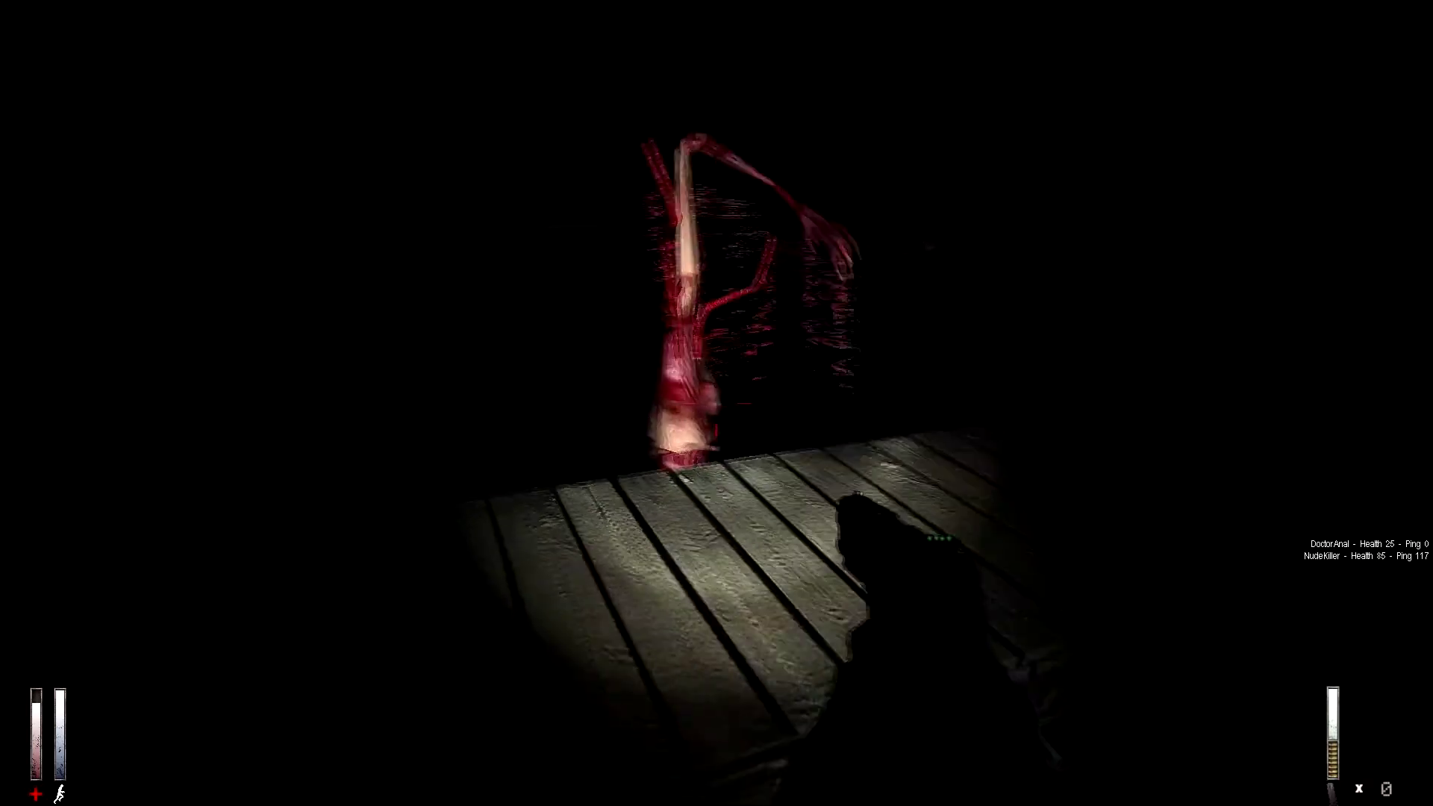
left_click_drag(716, 403, 695, 414)
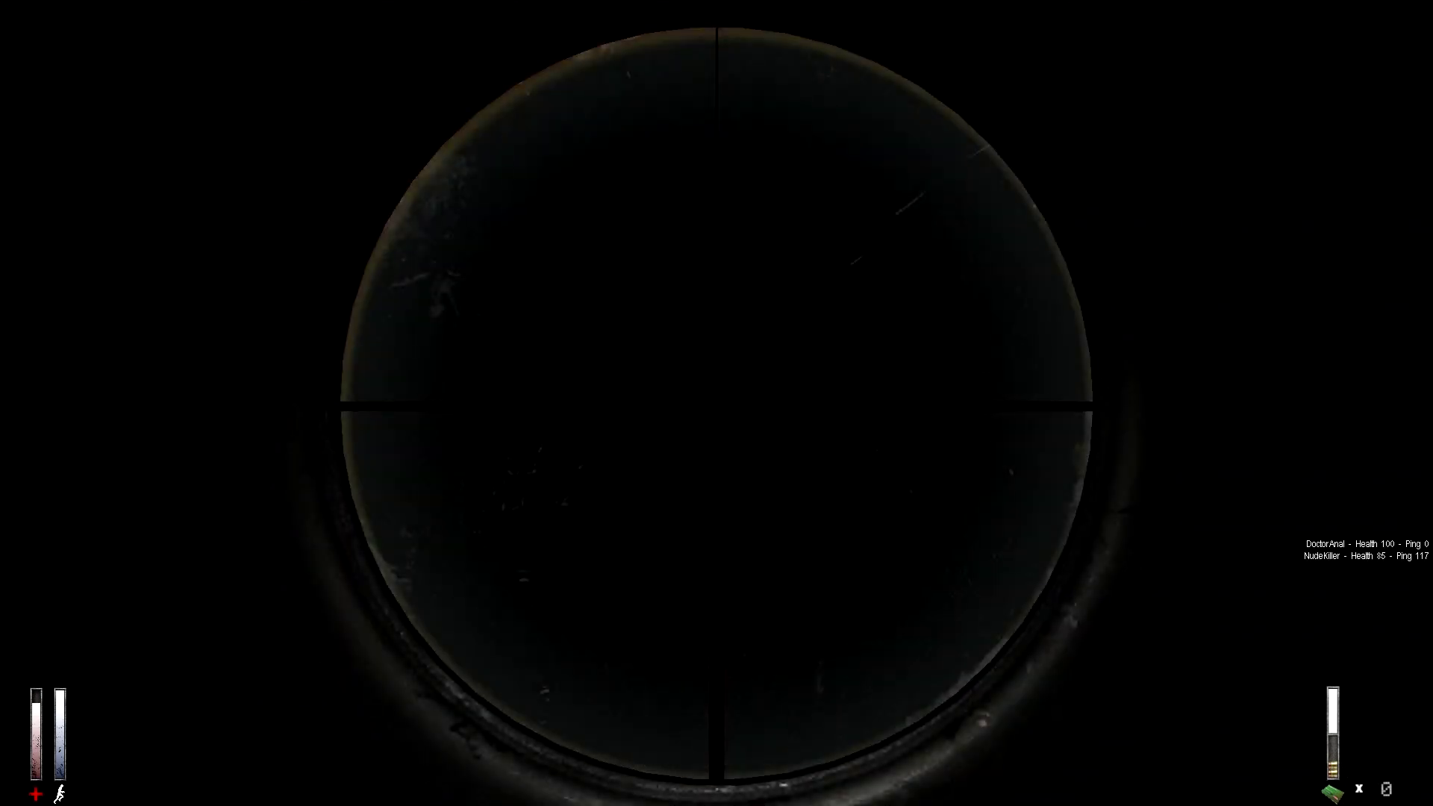
right_click(716, 404)
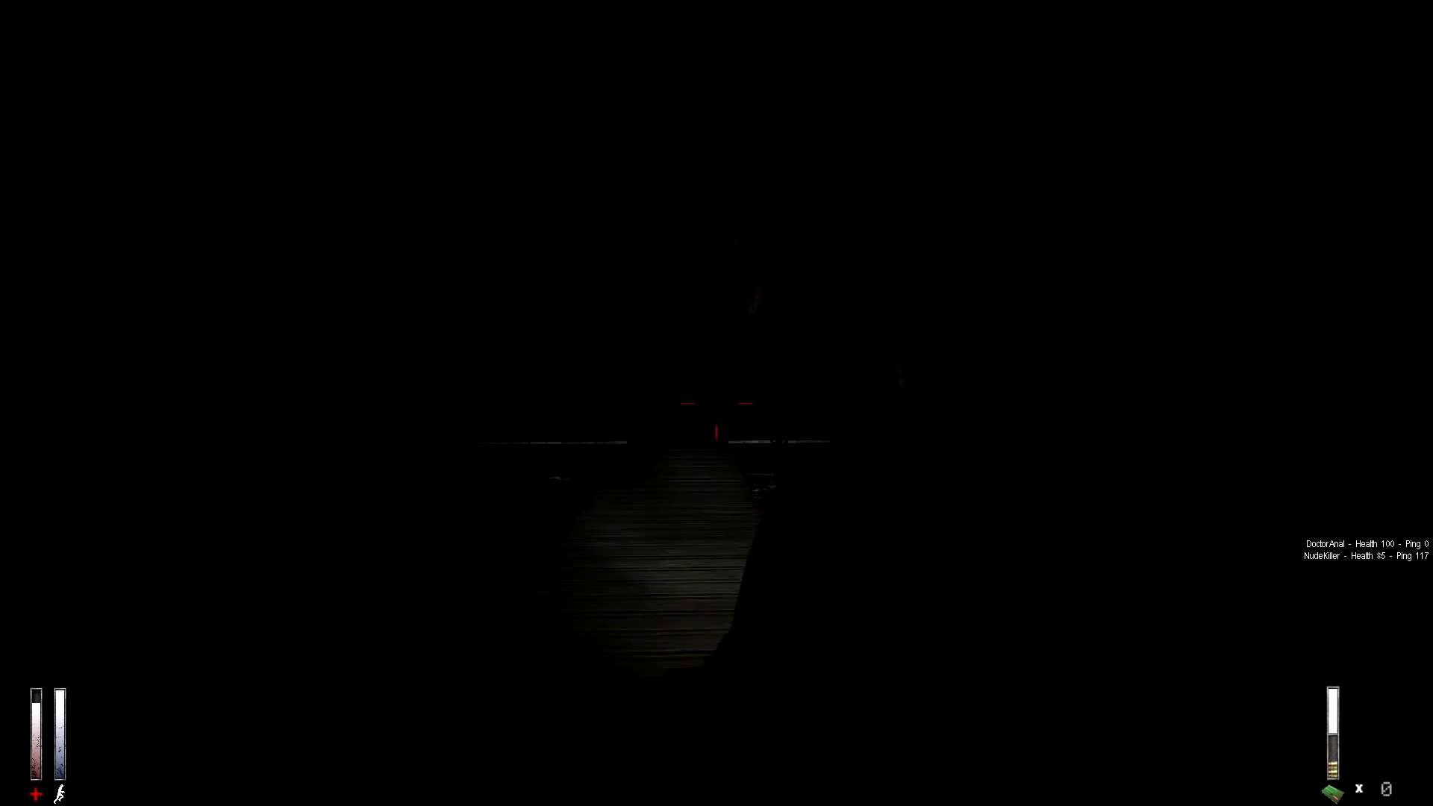
Step: Scope in on the creature, then walk onto the wooden forest footbridge
right_click(717, 403)
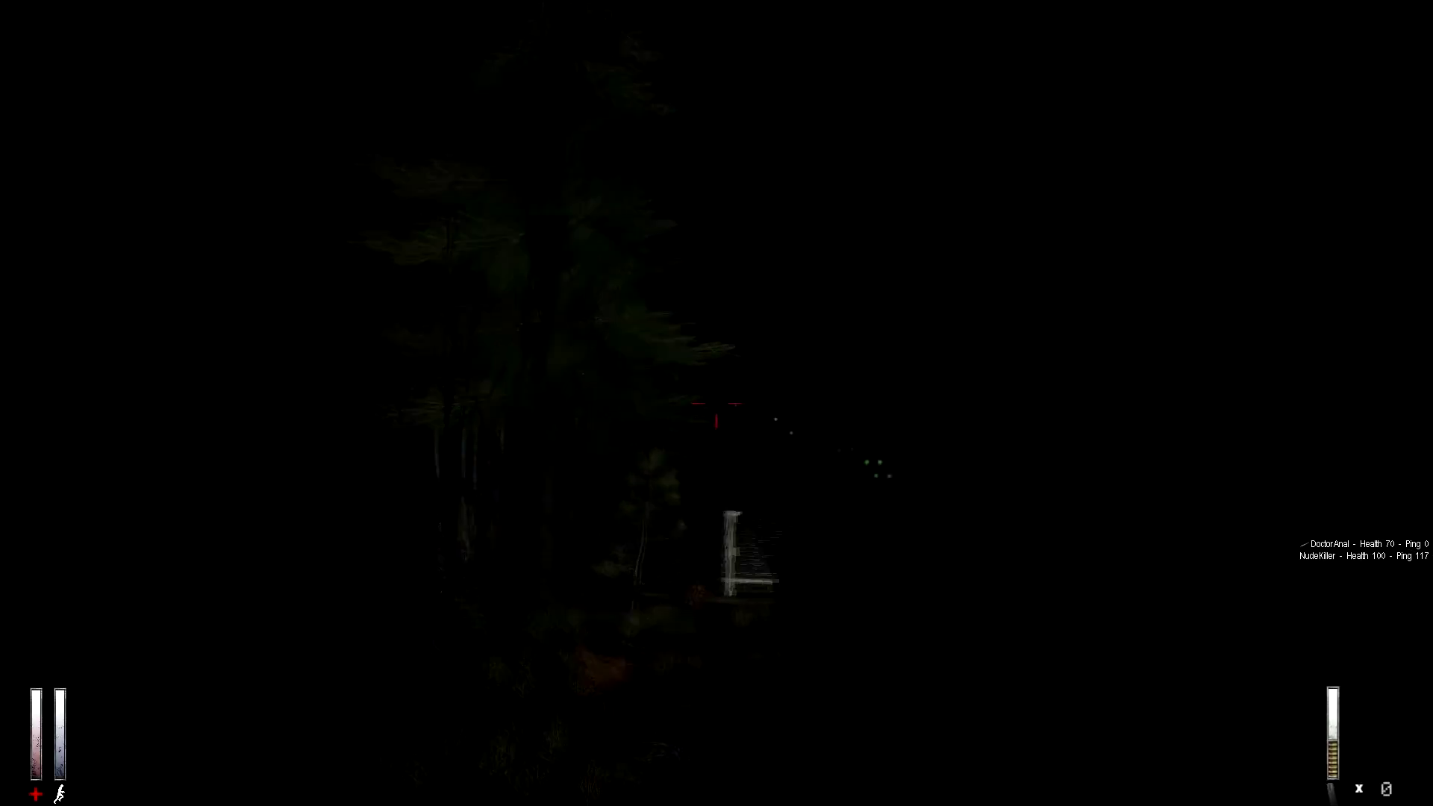
key("w")
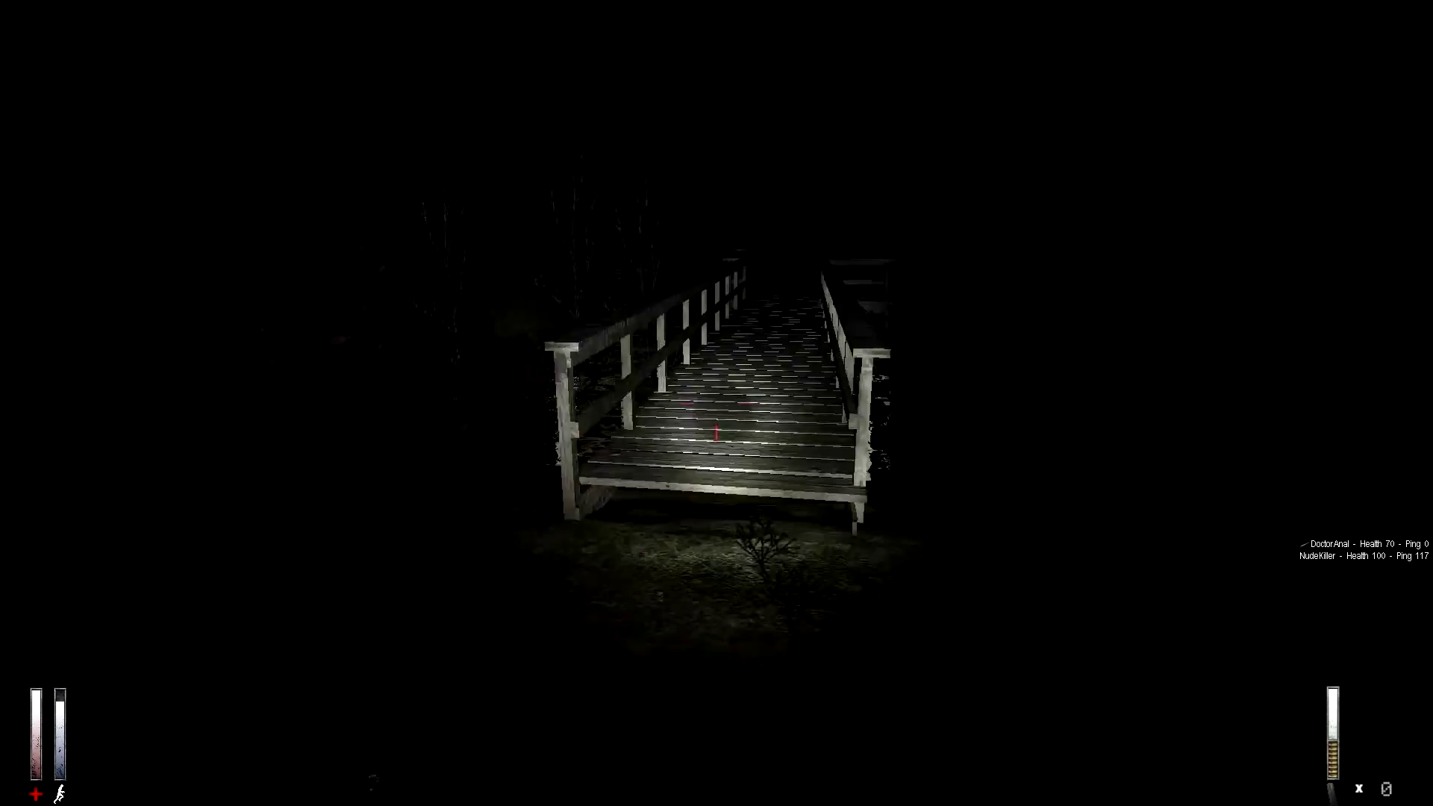
key("Tab")
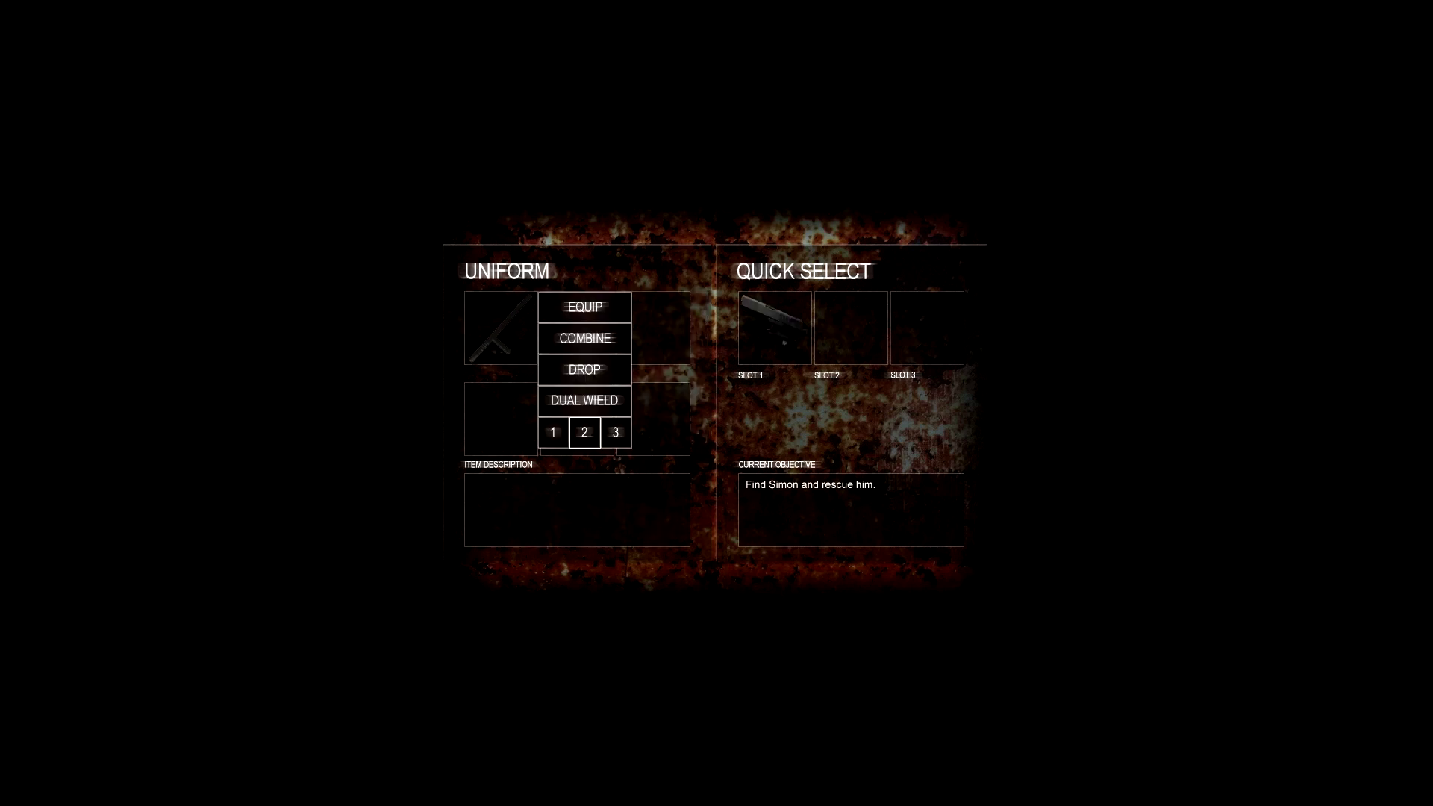
key("Tab")
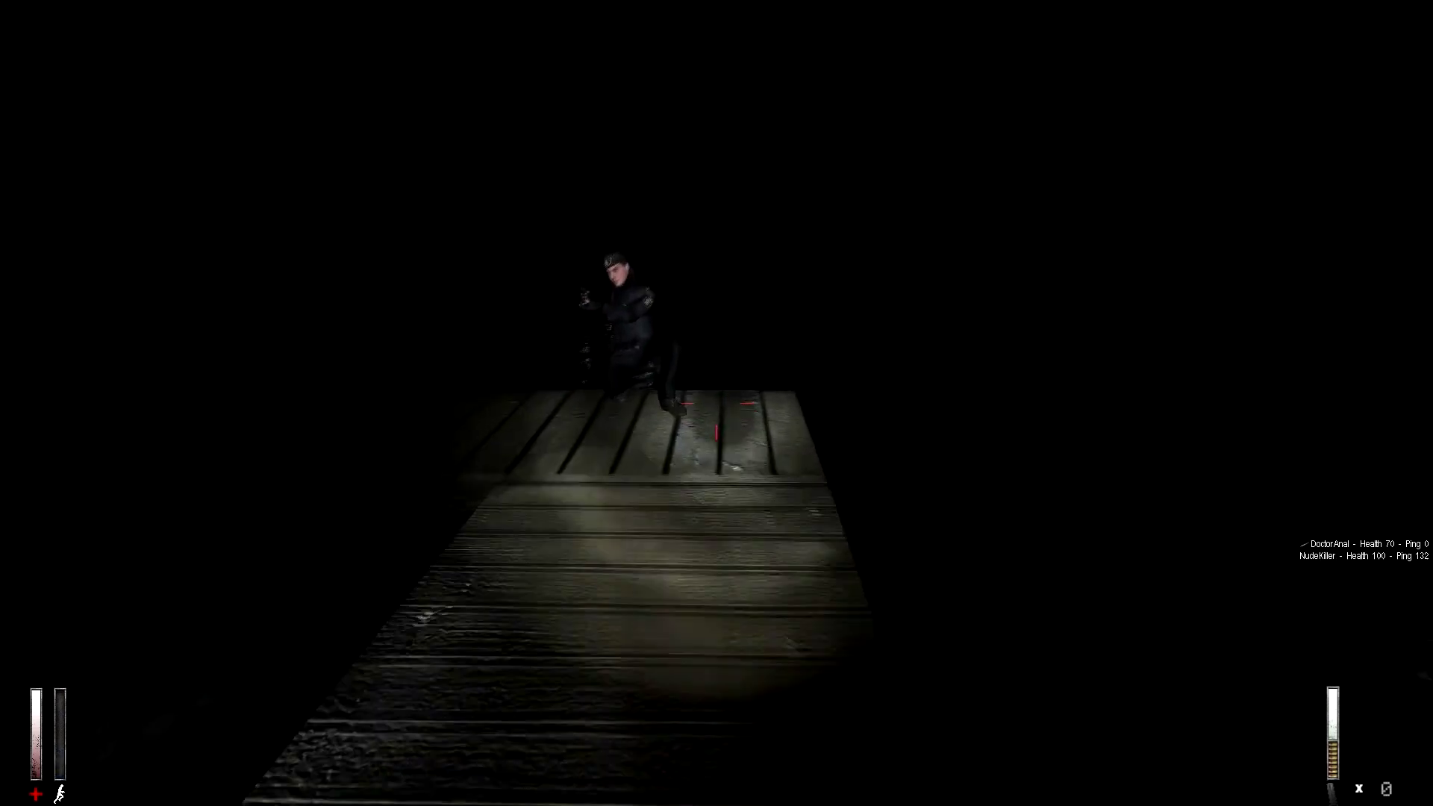
key("f")
Step: Turn the flashlight back on and walk the dock past the creature toward the item
key("w")
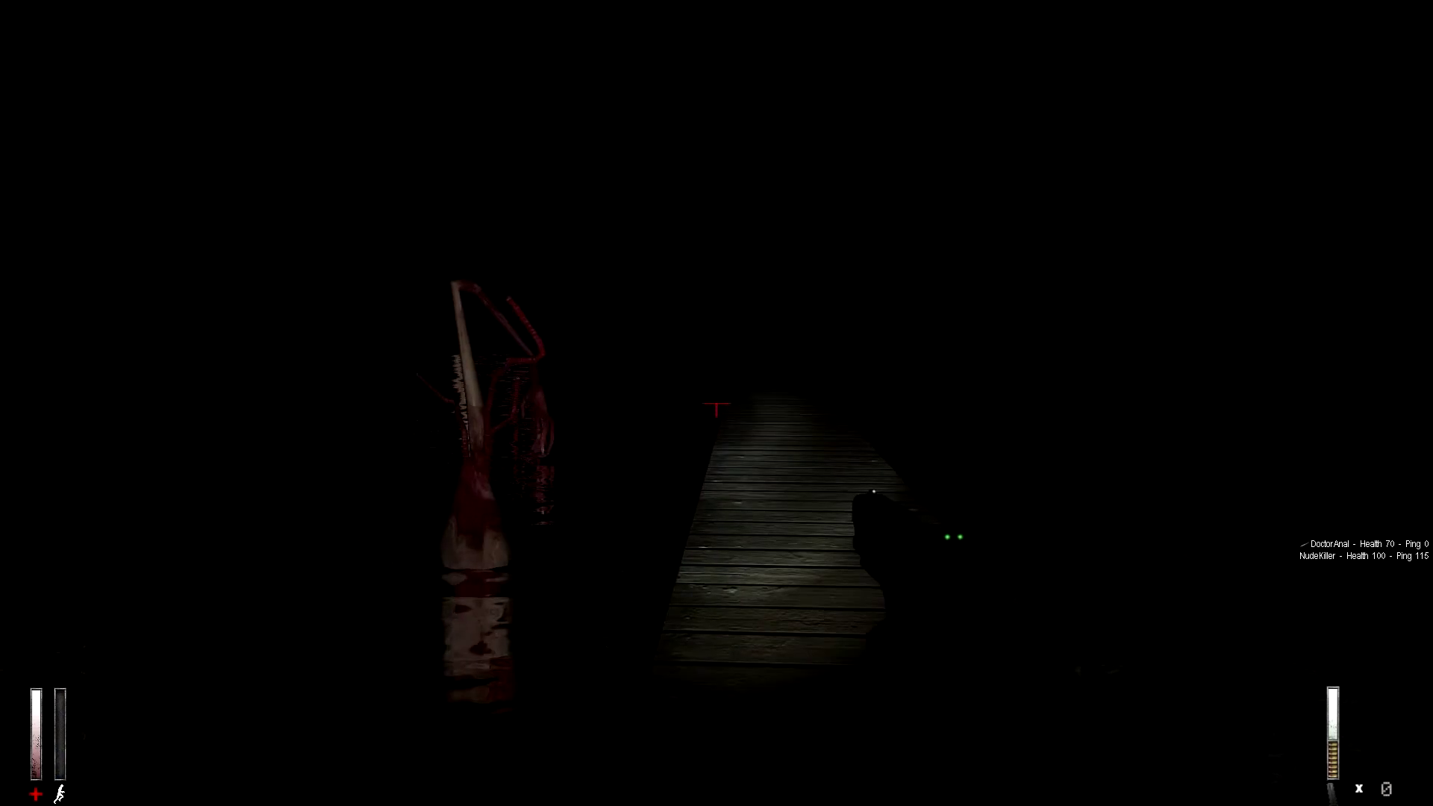
key("w")
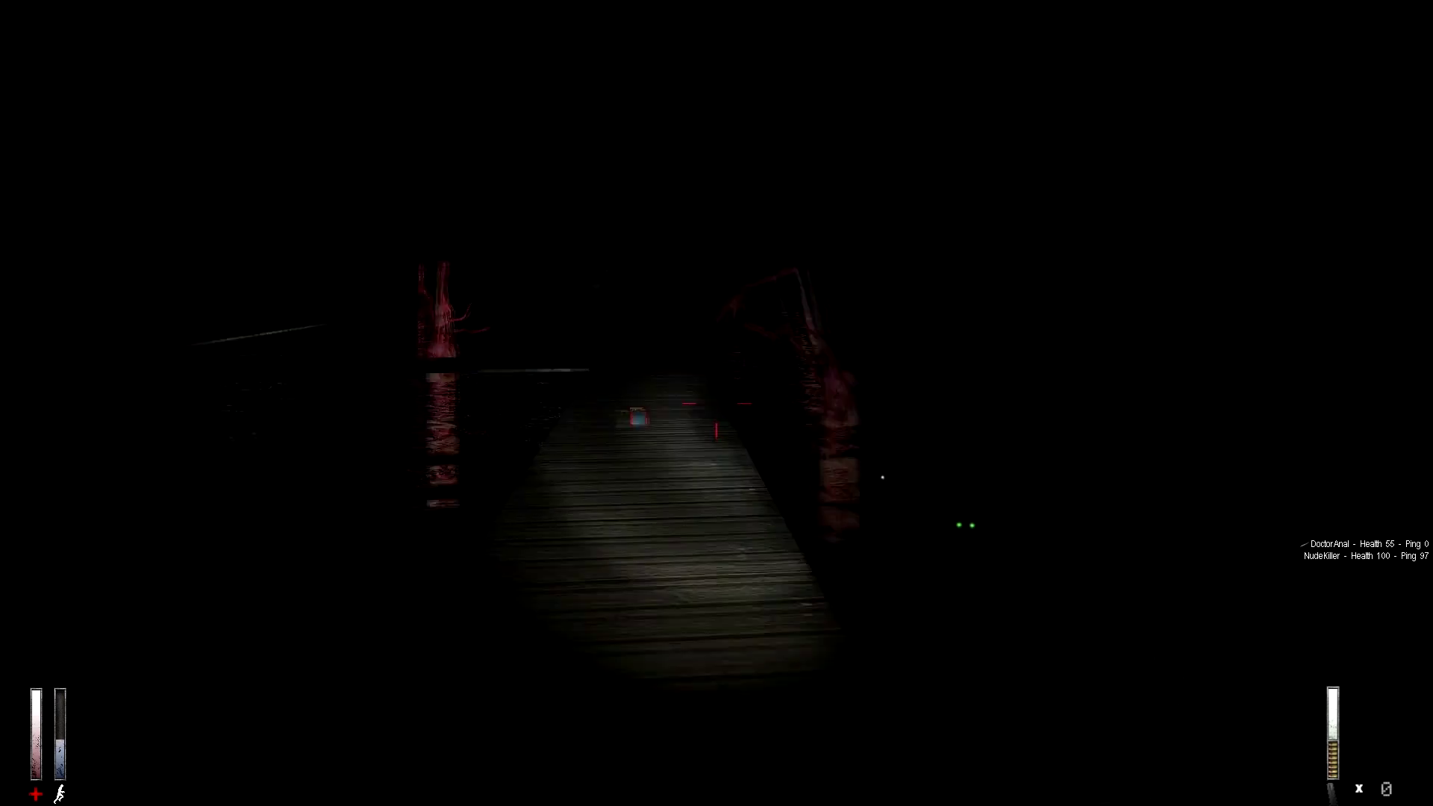
key("w")
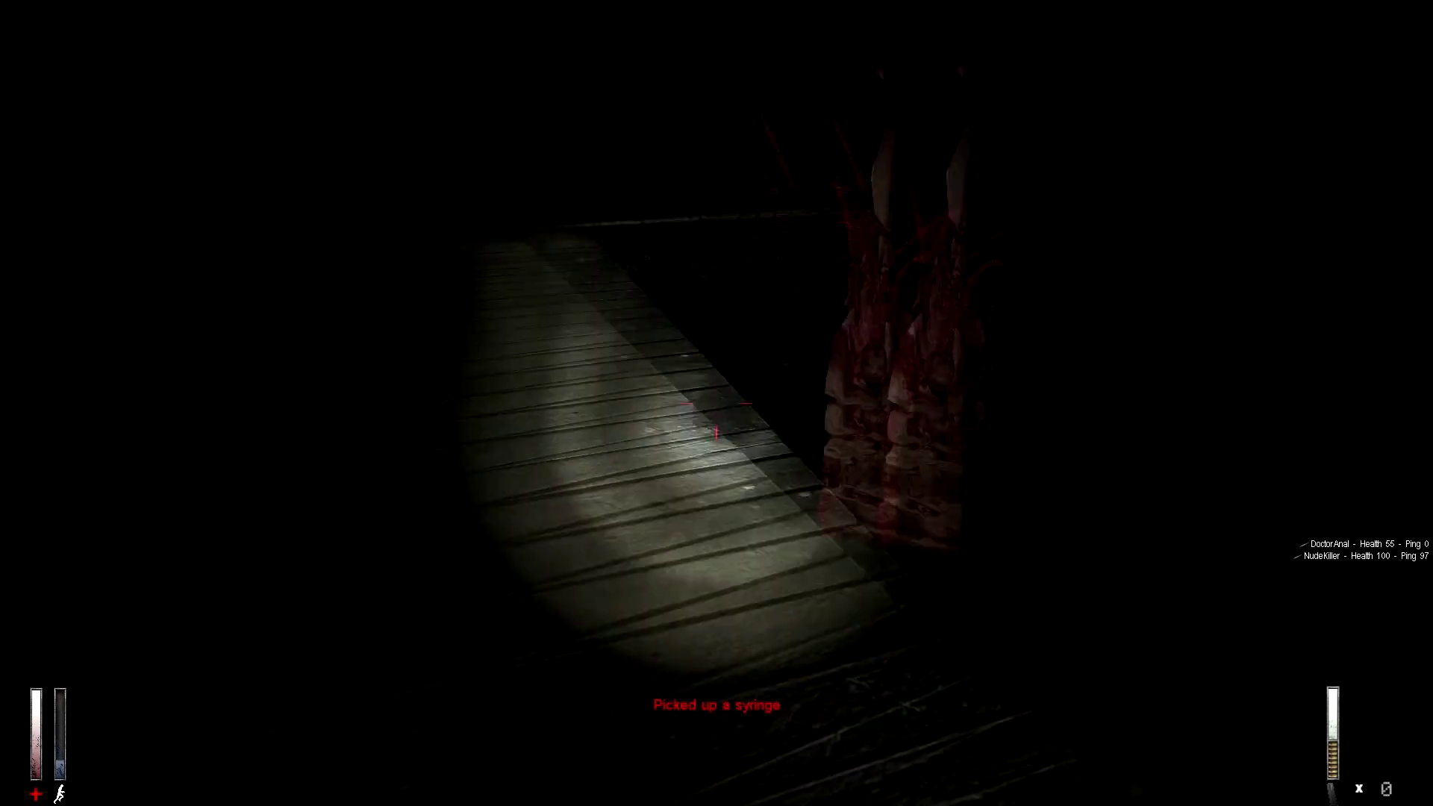
key("w")
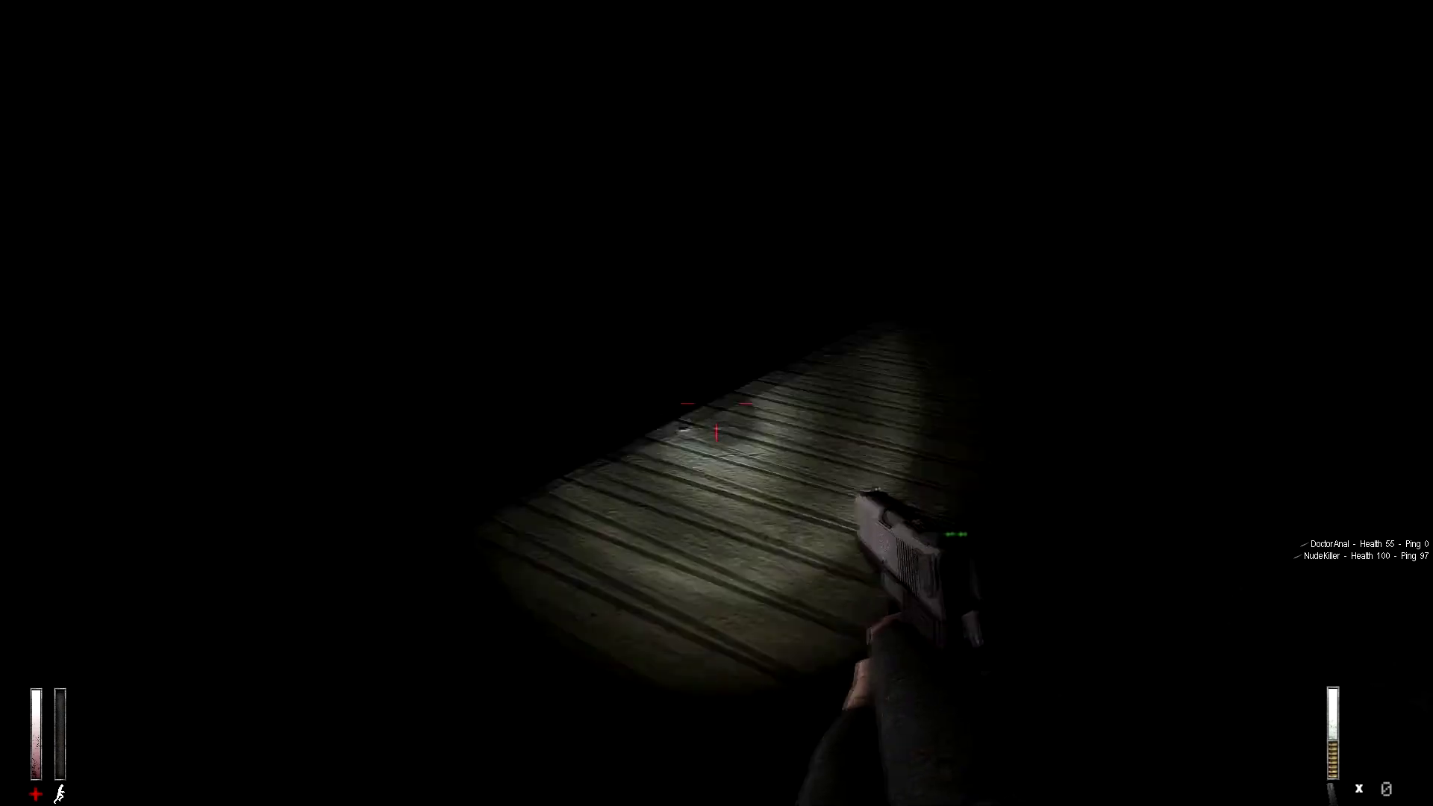
key("w")
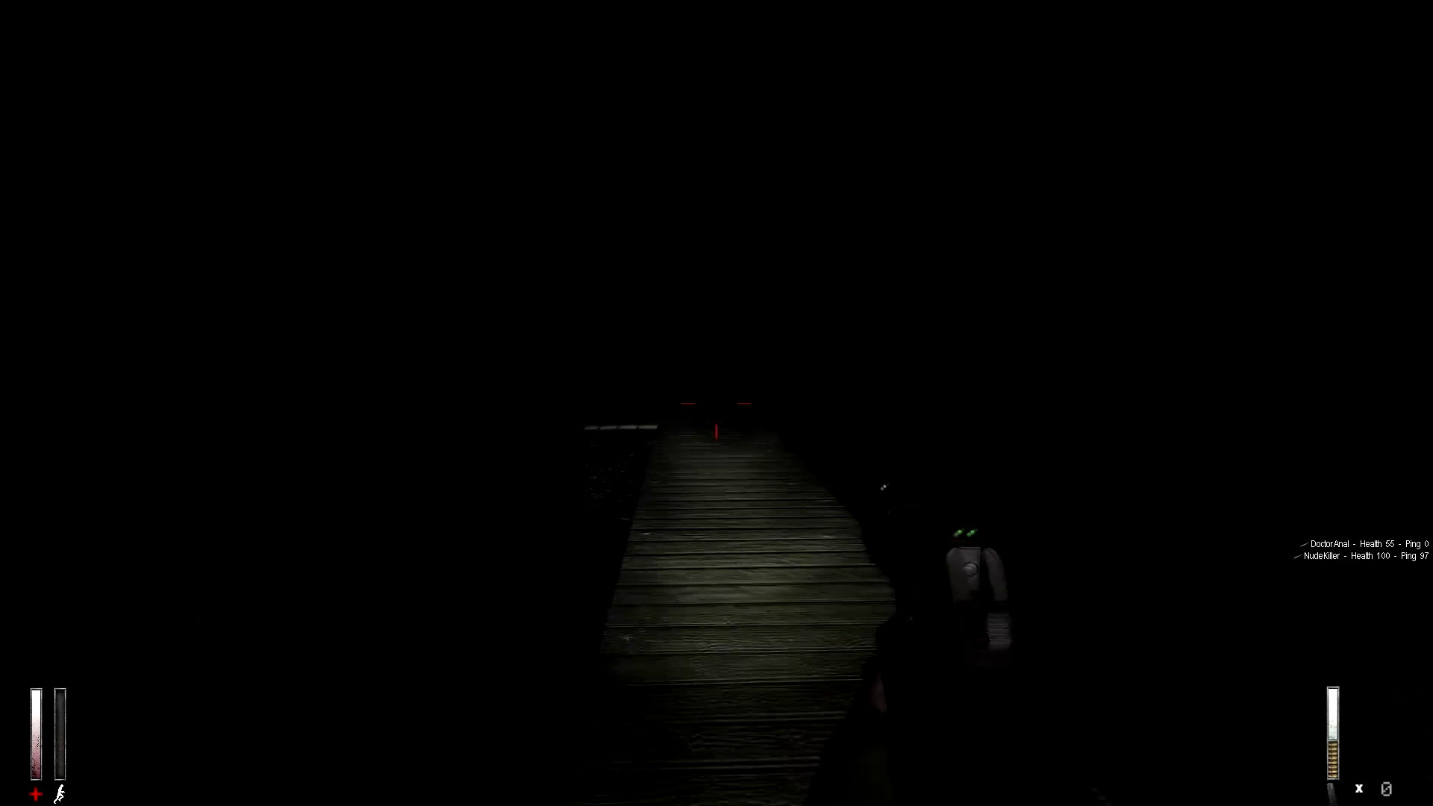
key("w")
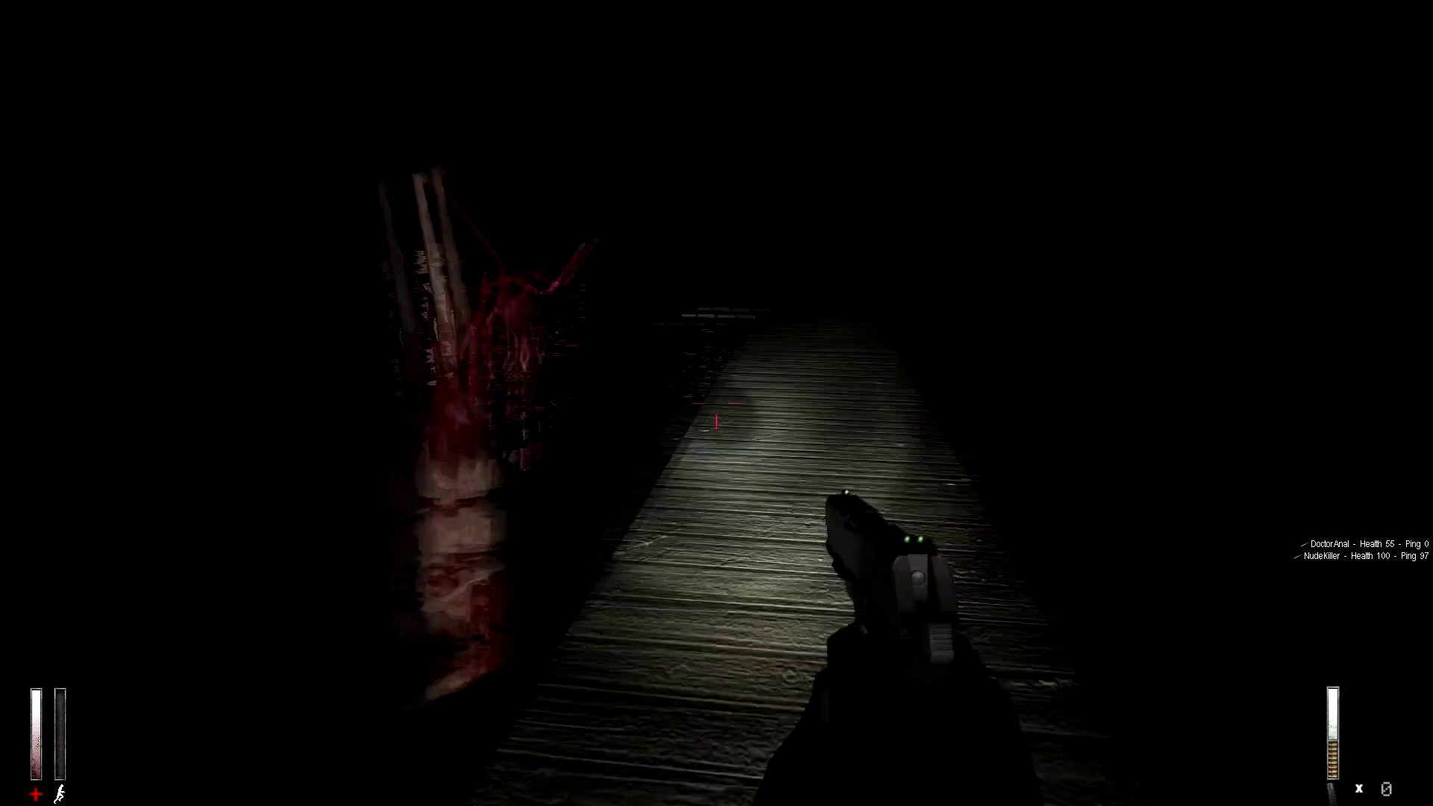
key("w")
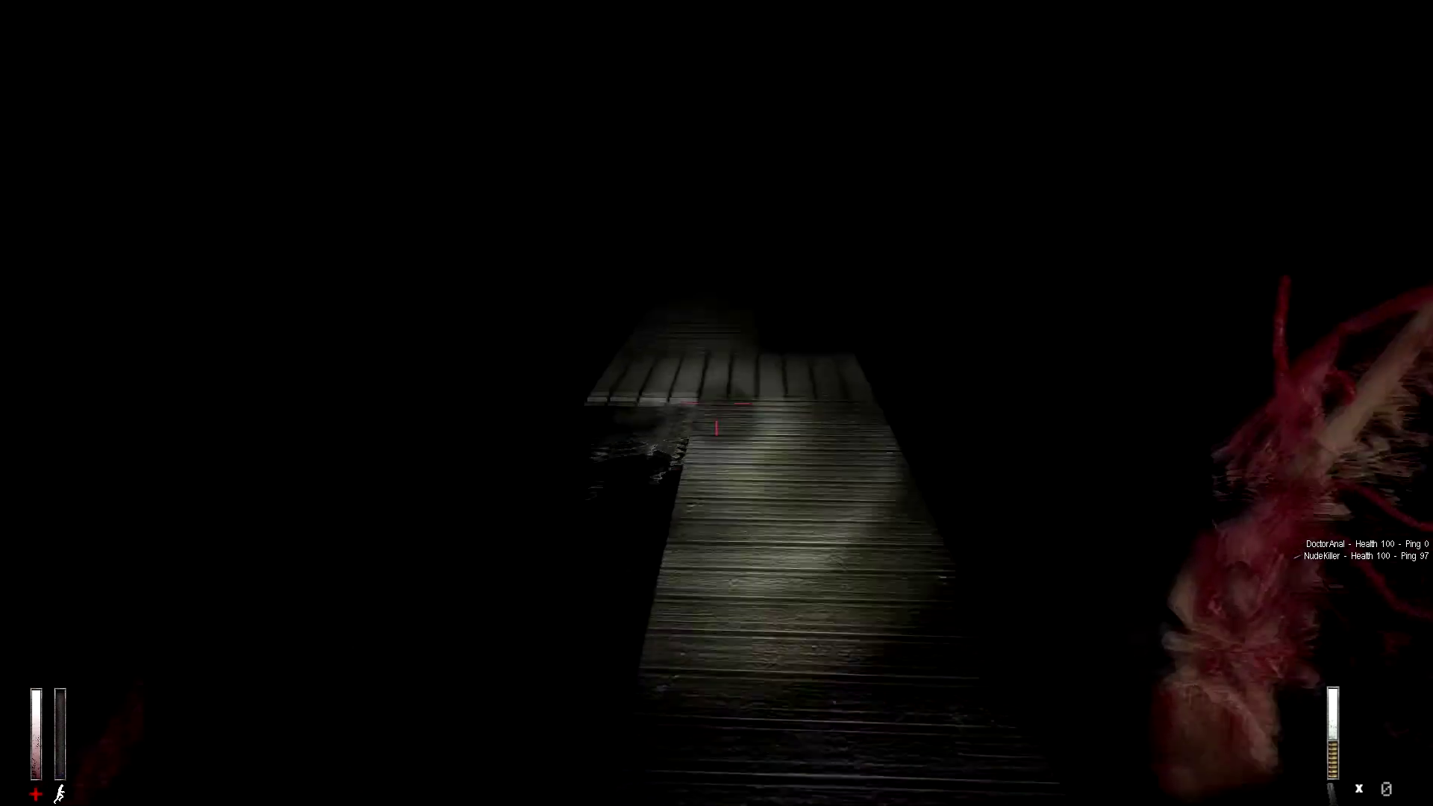
key("w")
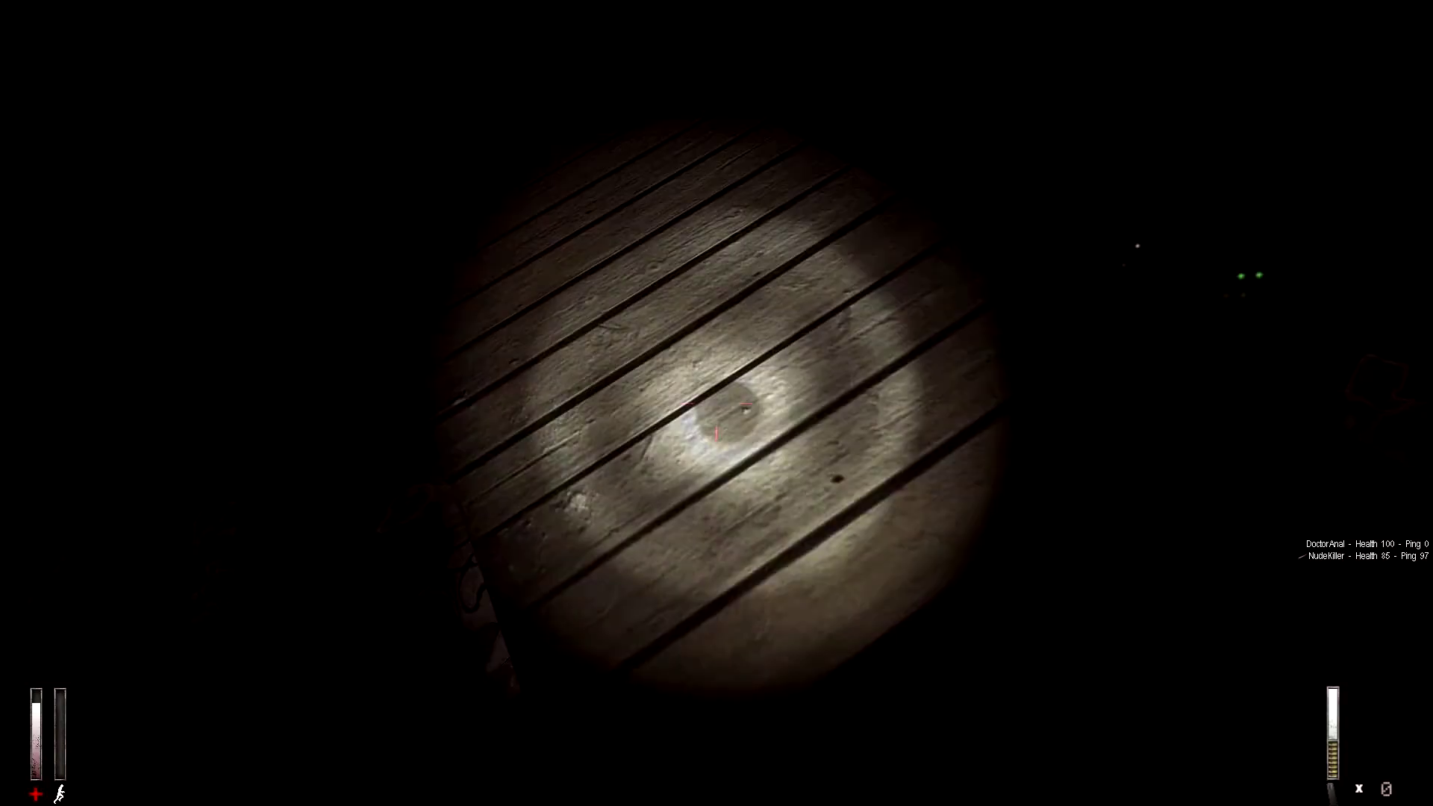
key("w")
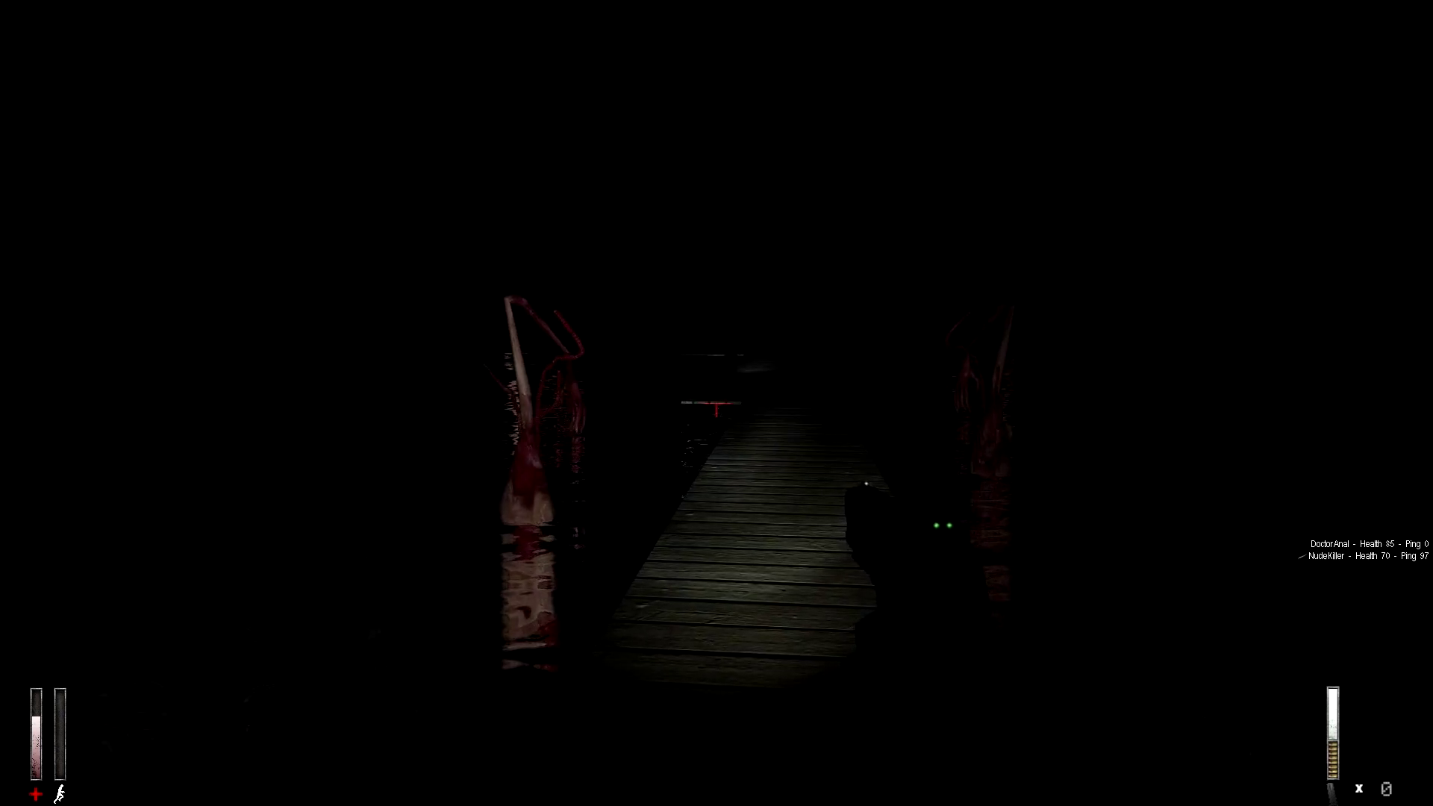
key("w")
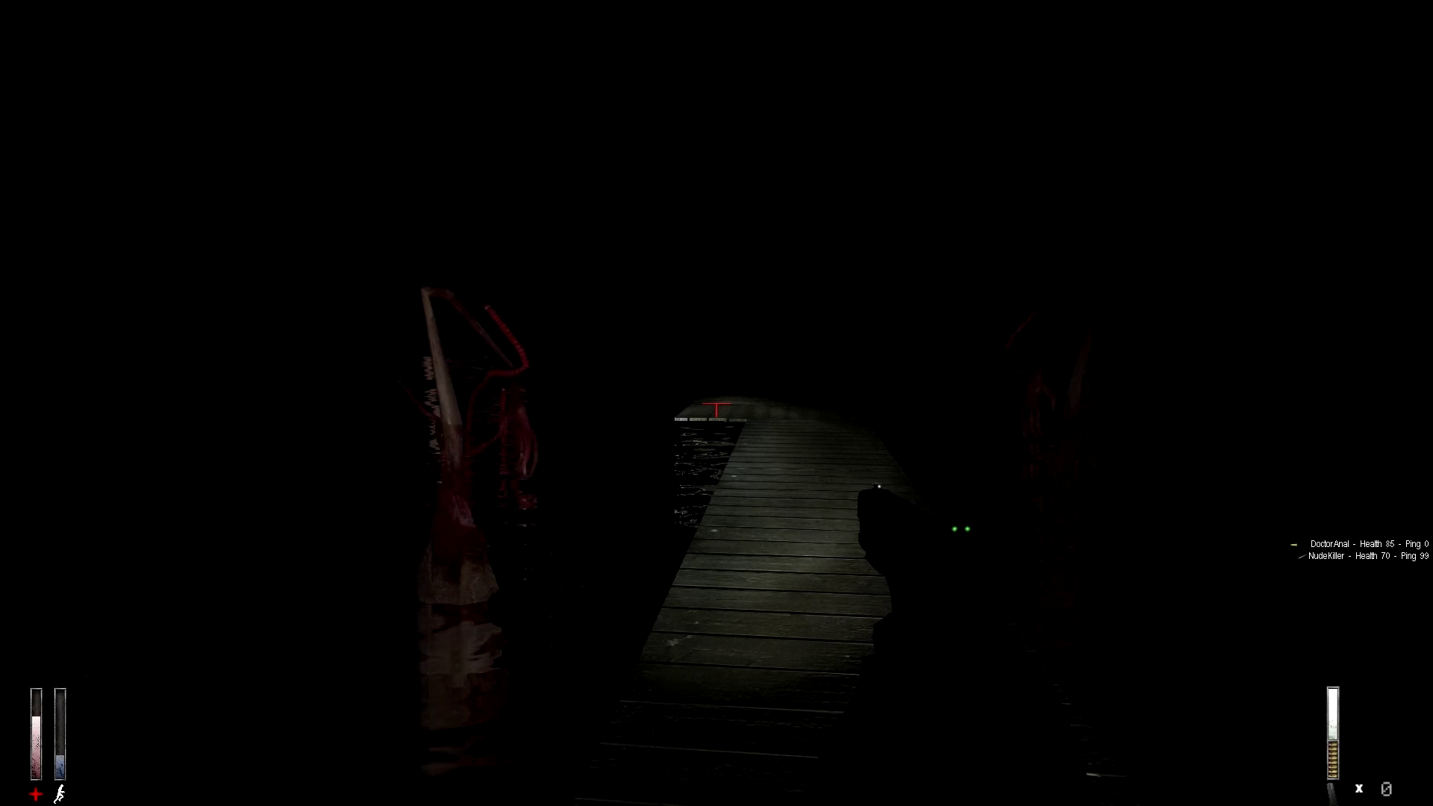
Step: Follow the teammate down the dock past the bloody creatures to overlook the lake
key("w")
key("w")
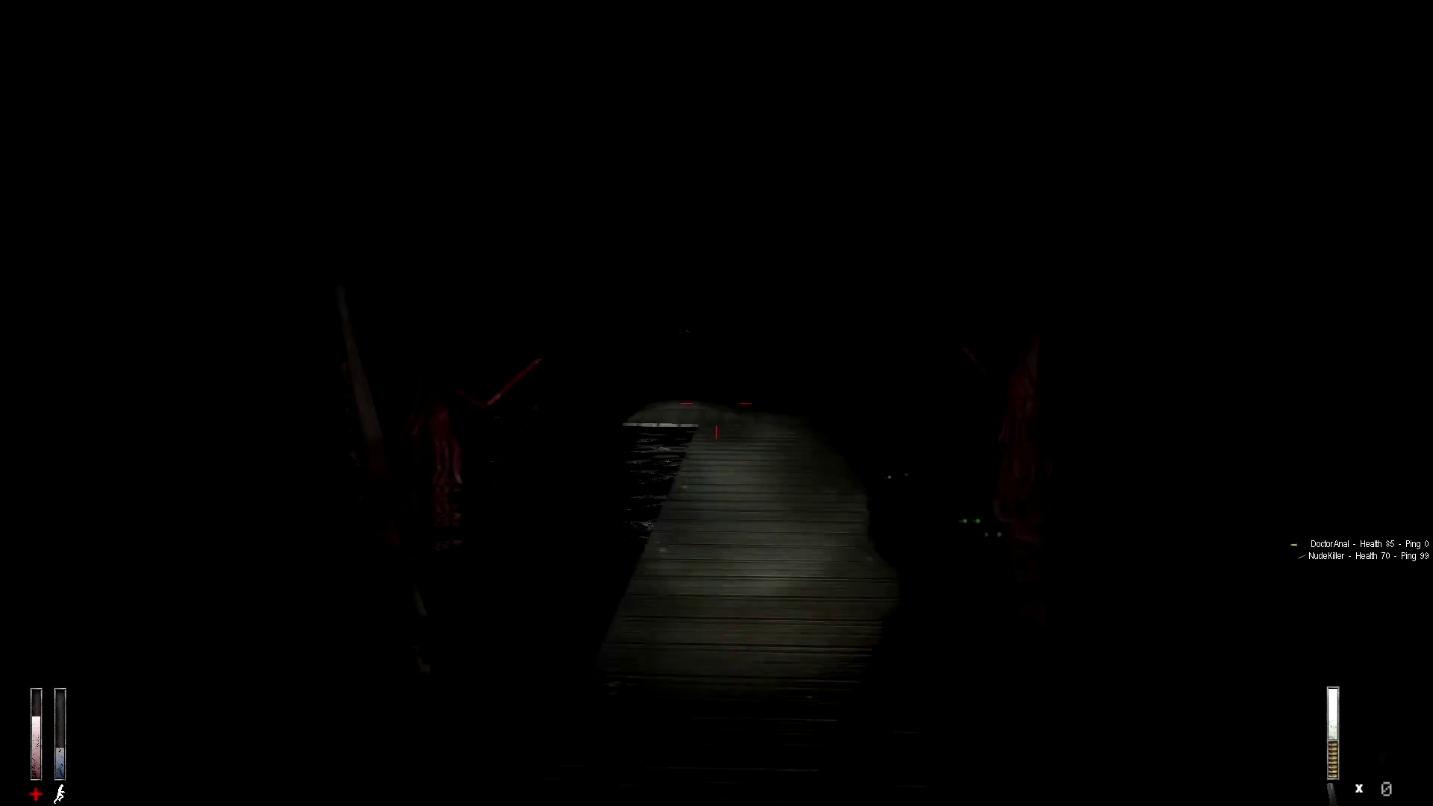
key("w")
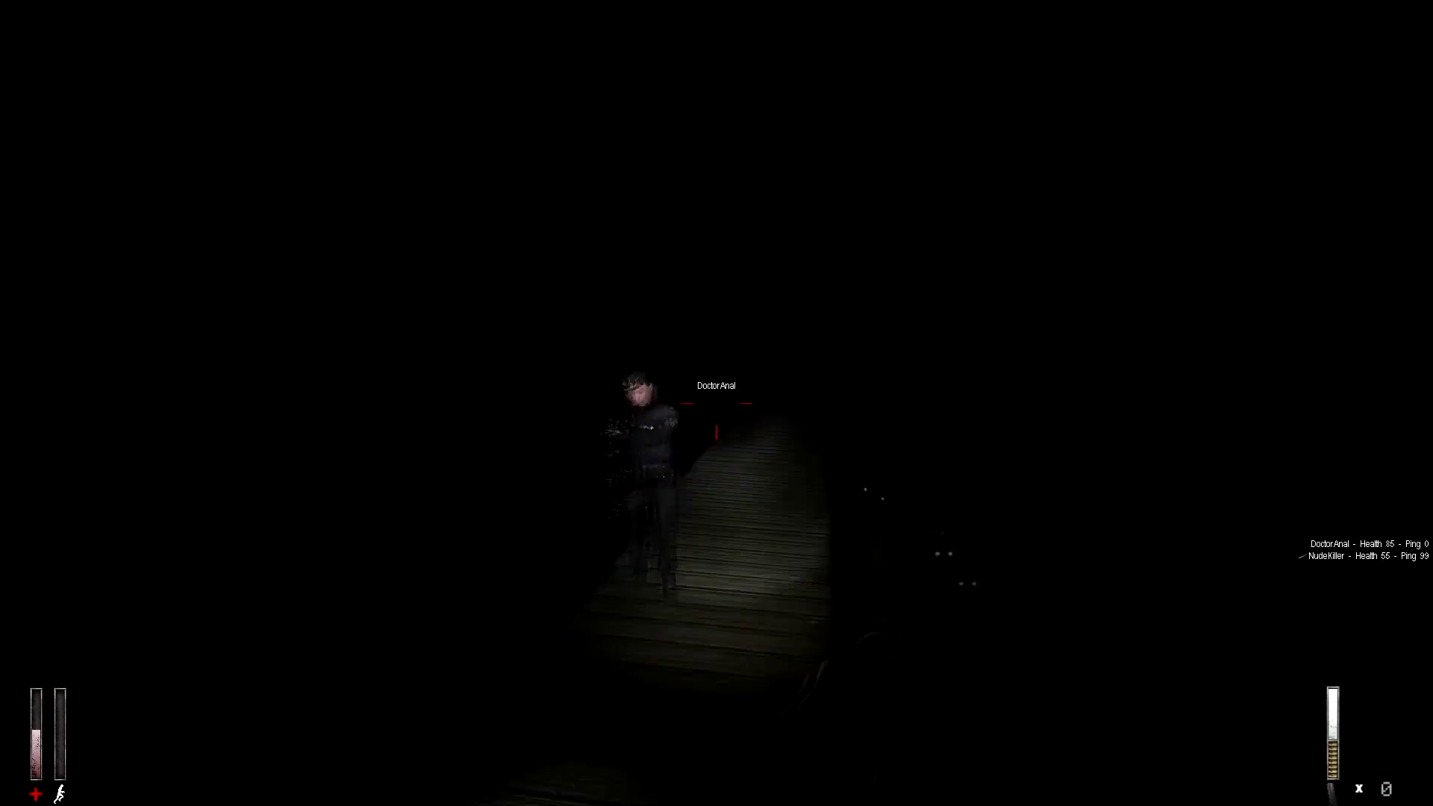
key("w")
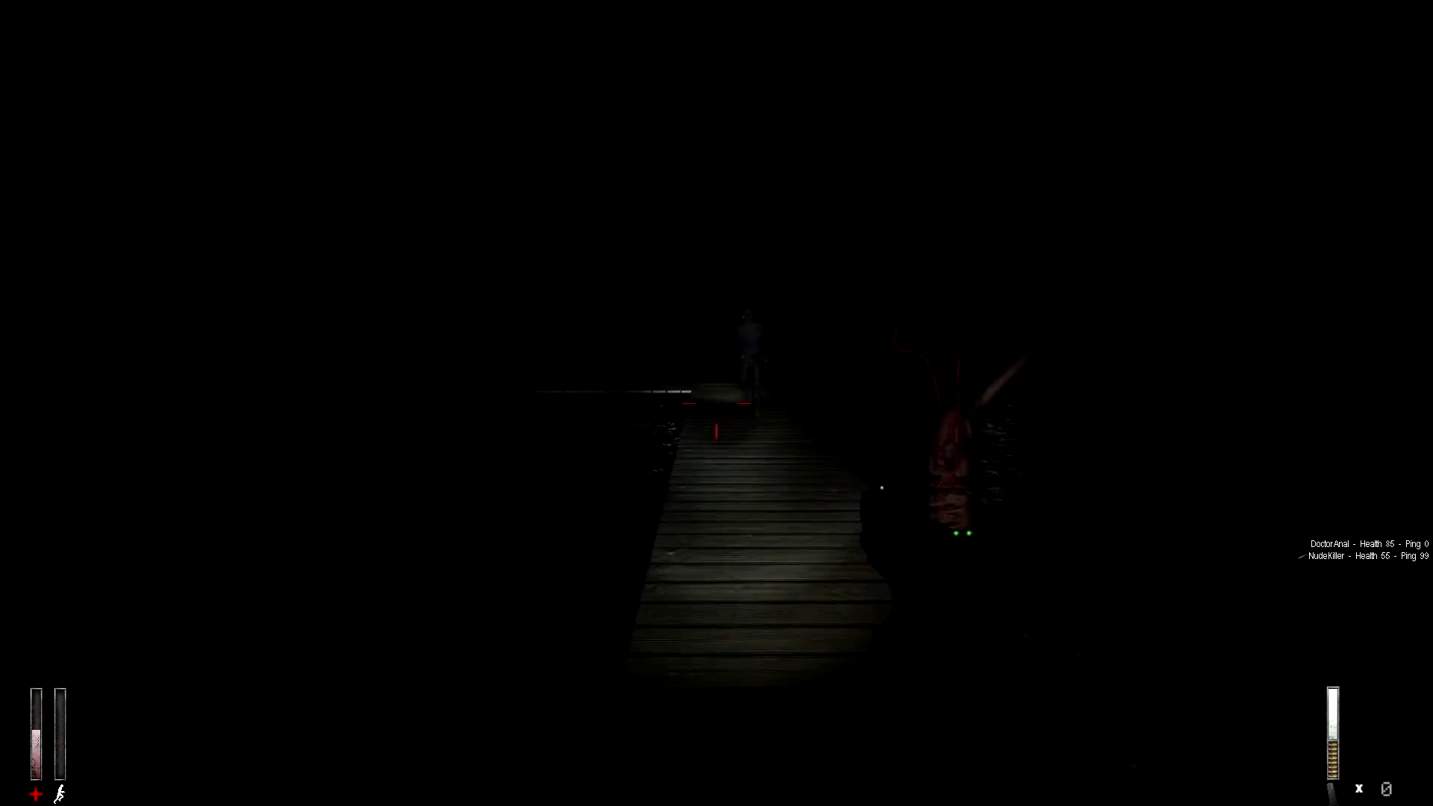
key("w")
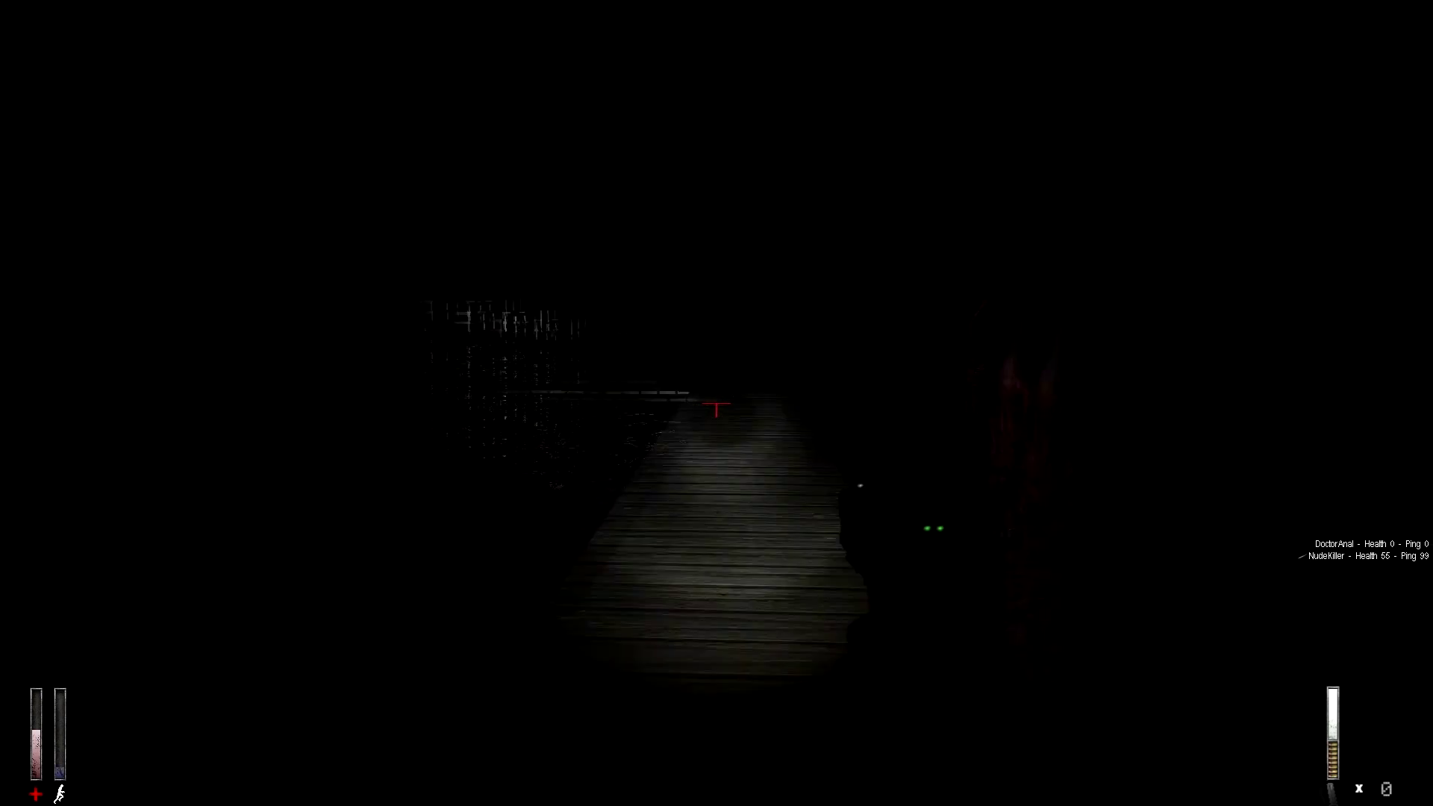
key("w")
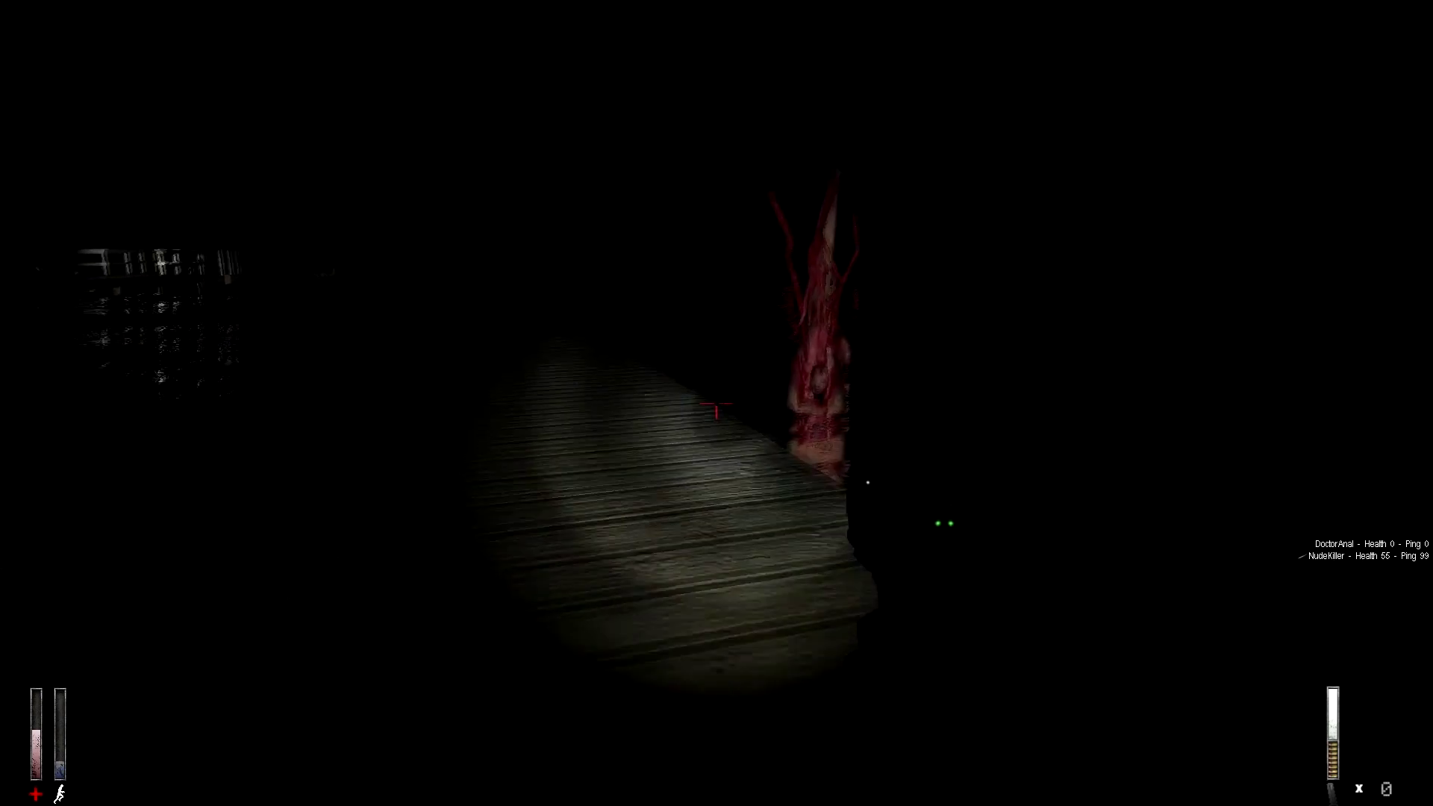
key("w")
key("w")
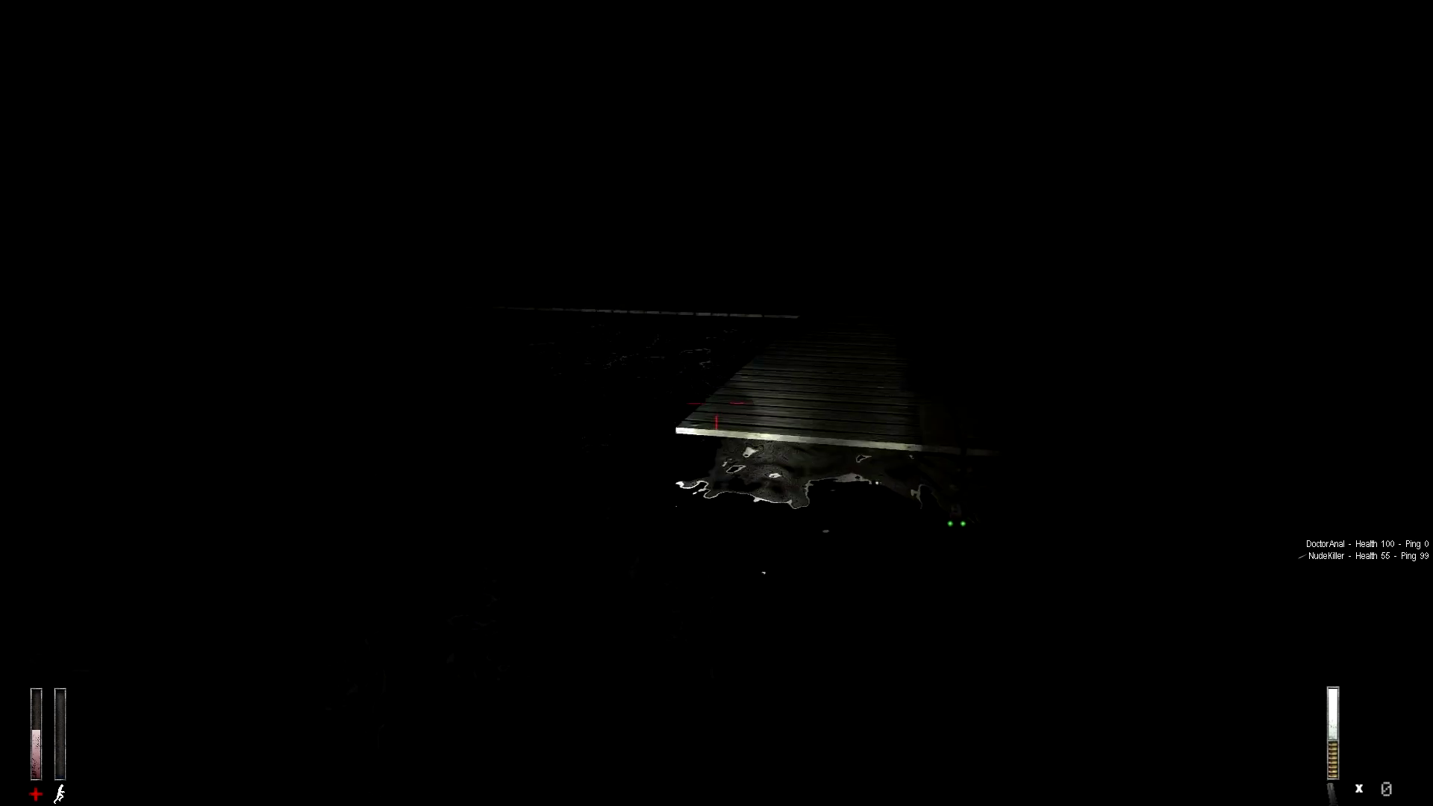
Step: Walk forward along the dock past the bloody hanging figures
key("w")
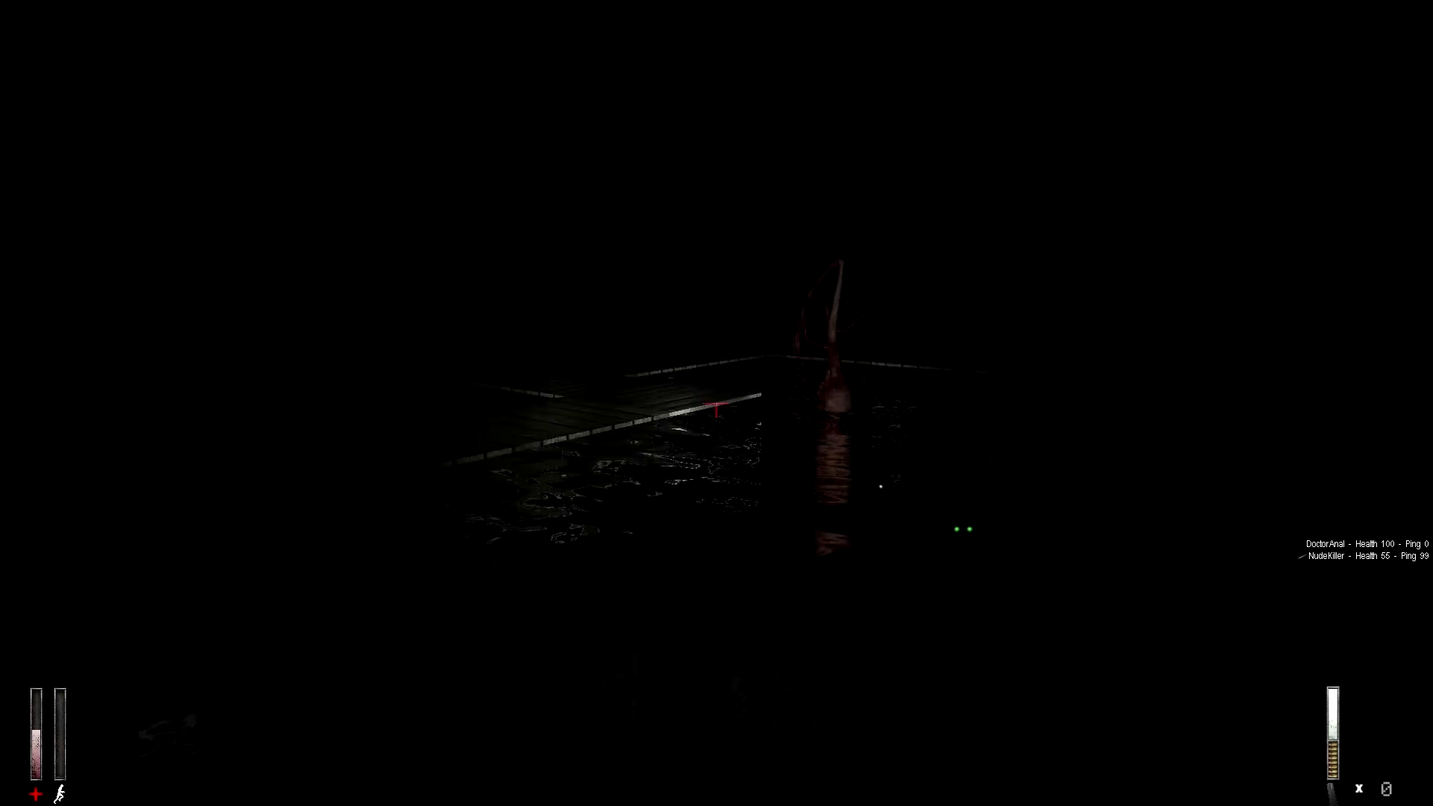
key("w")
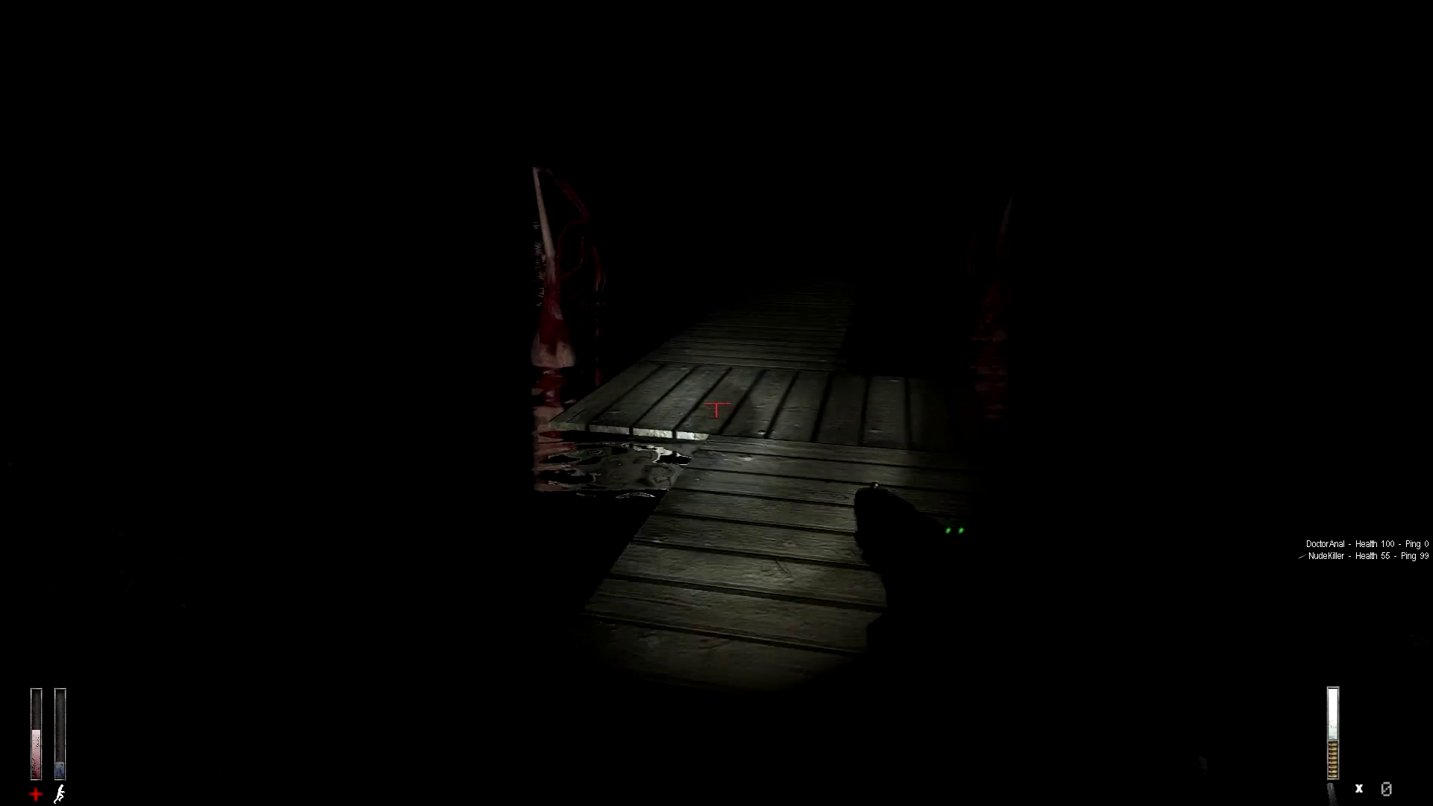
key("w")
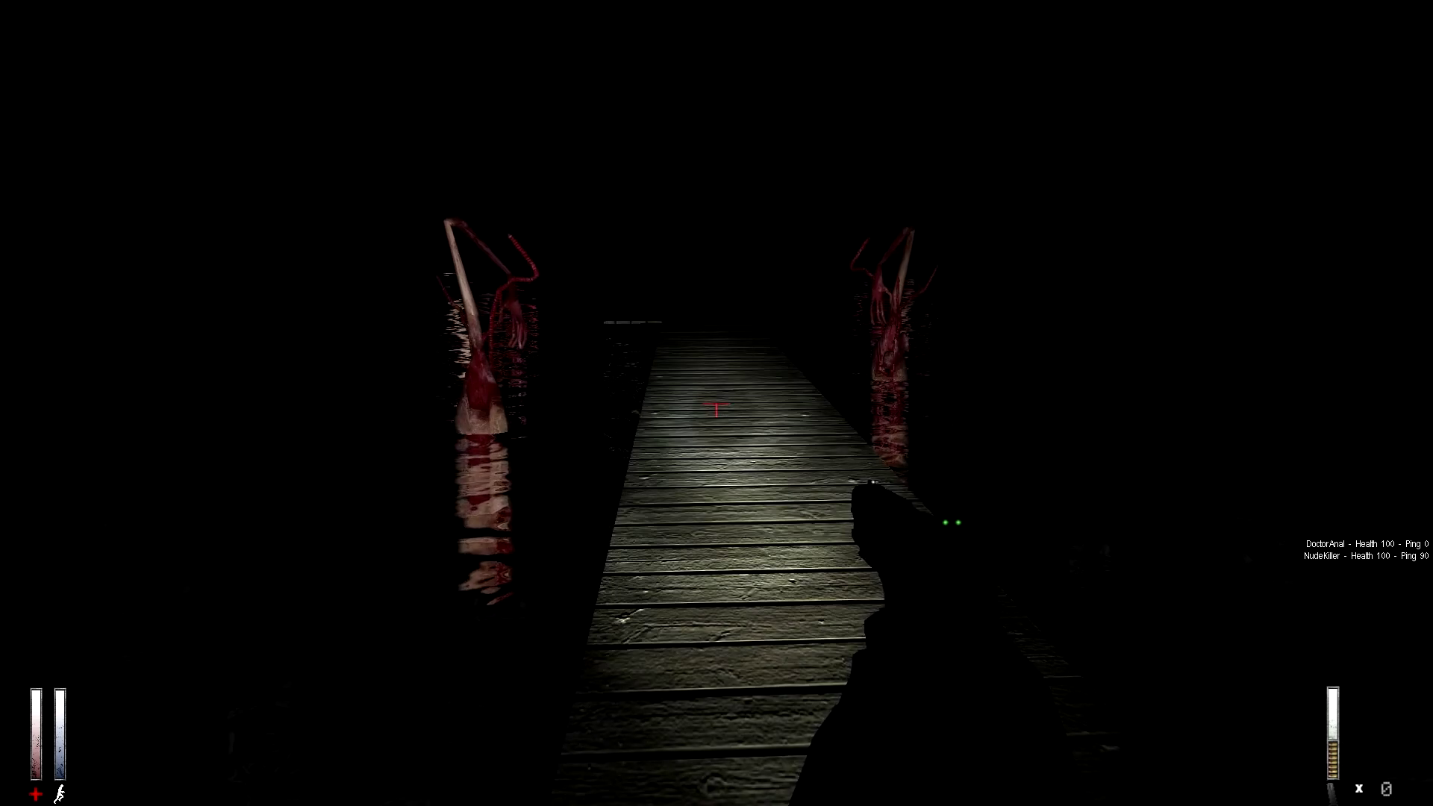
key("w")
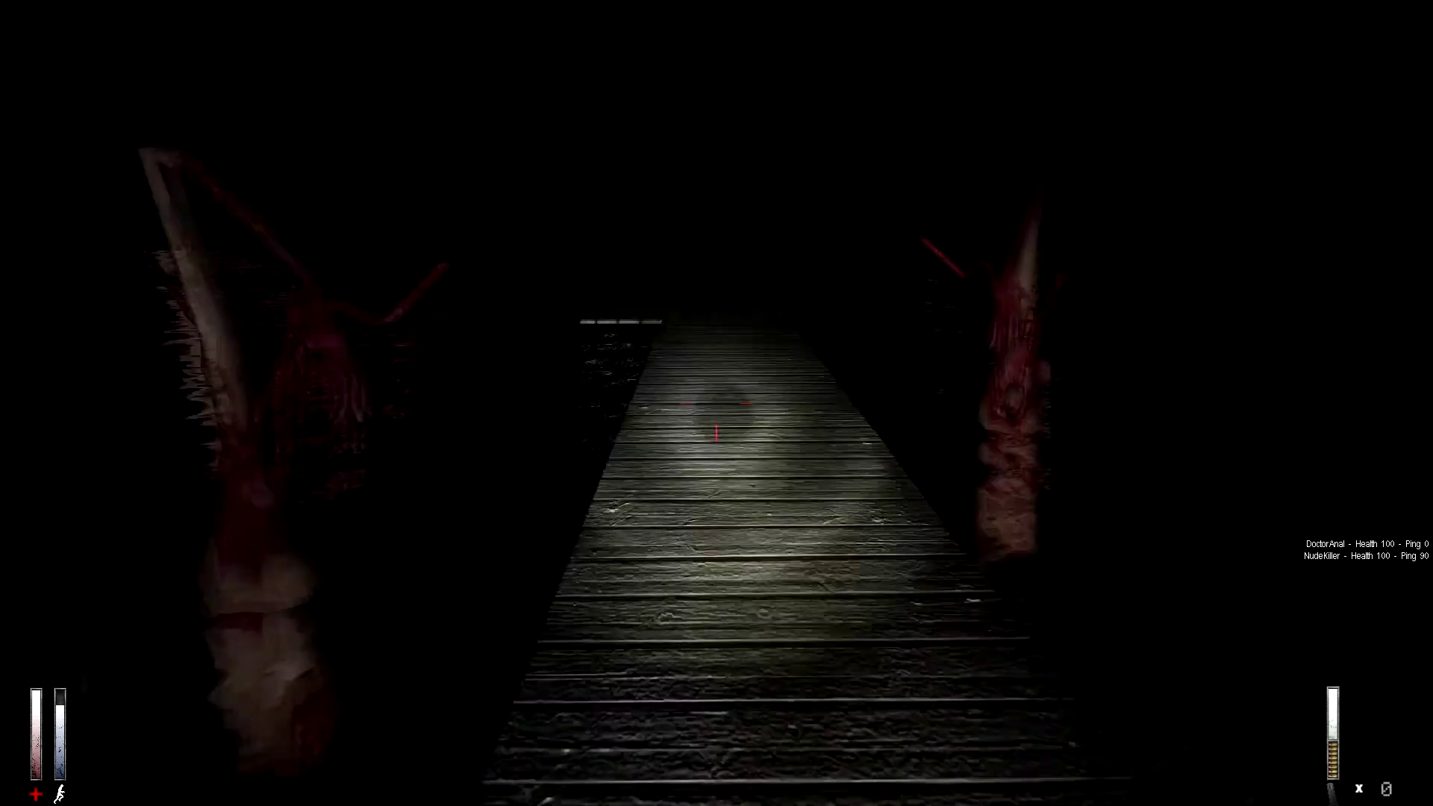
key("w")
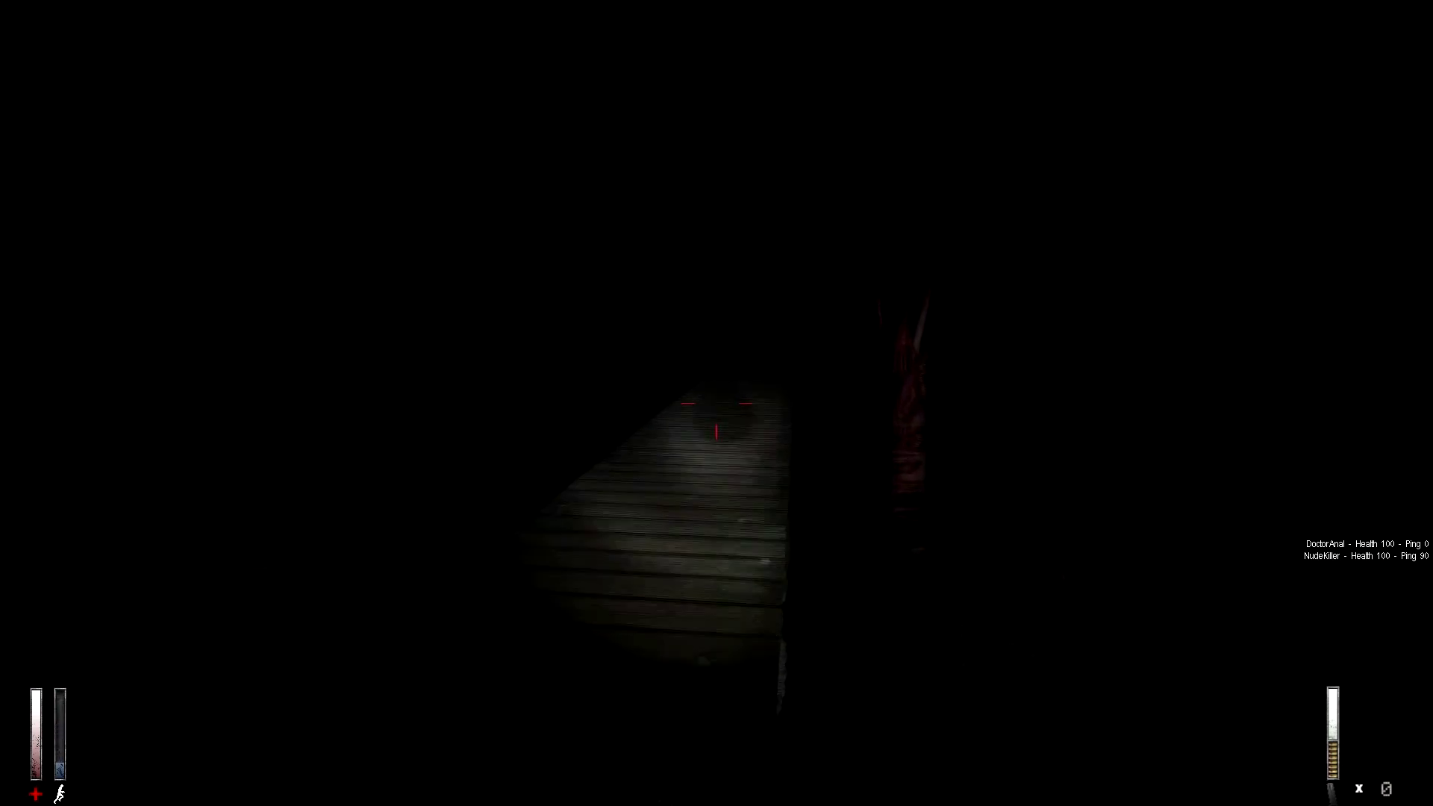
key("w")
Step: Switch on the flashlight and walk past the teammate to where the planks turn
key("f")
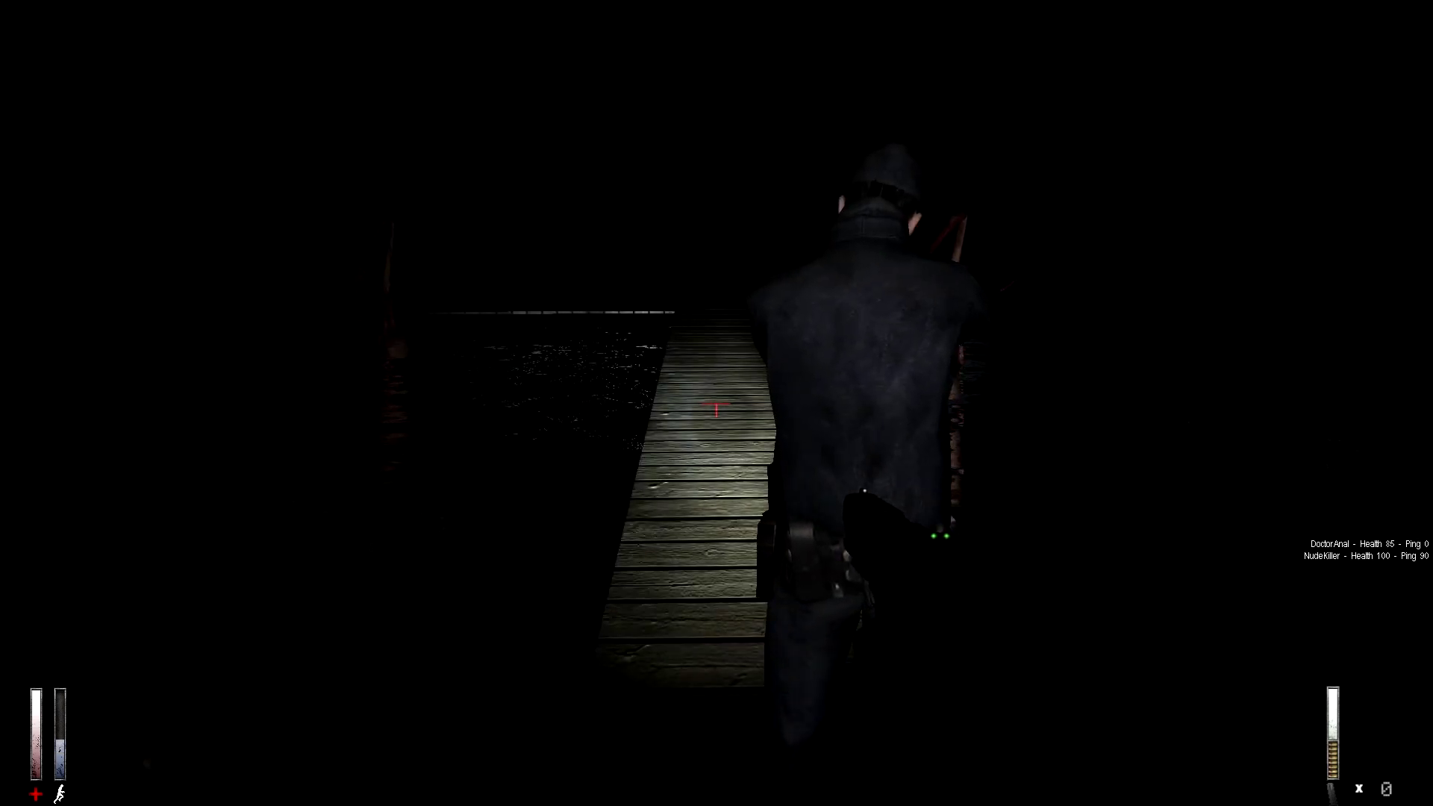
key("w")
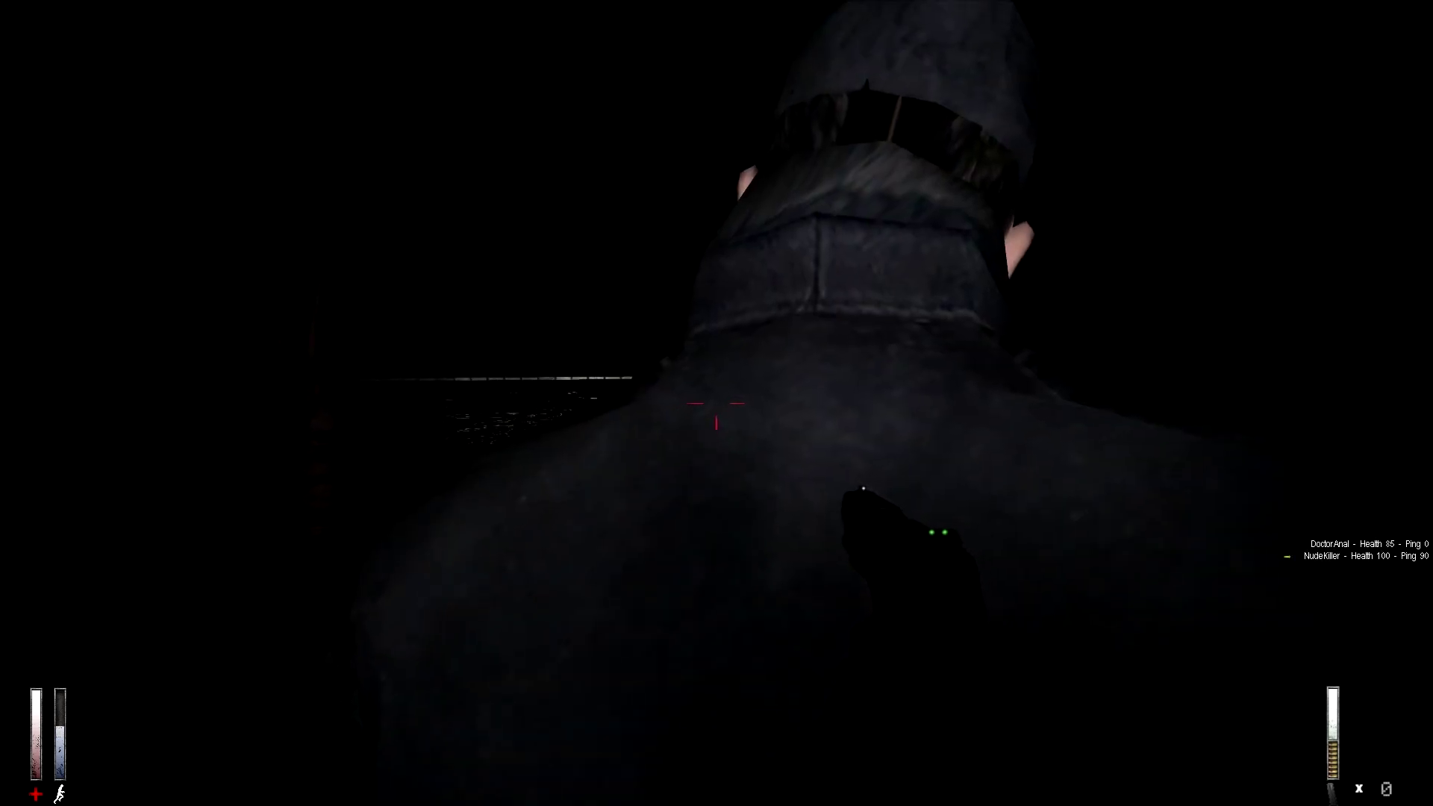
key("w")
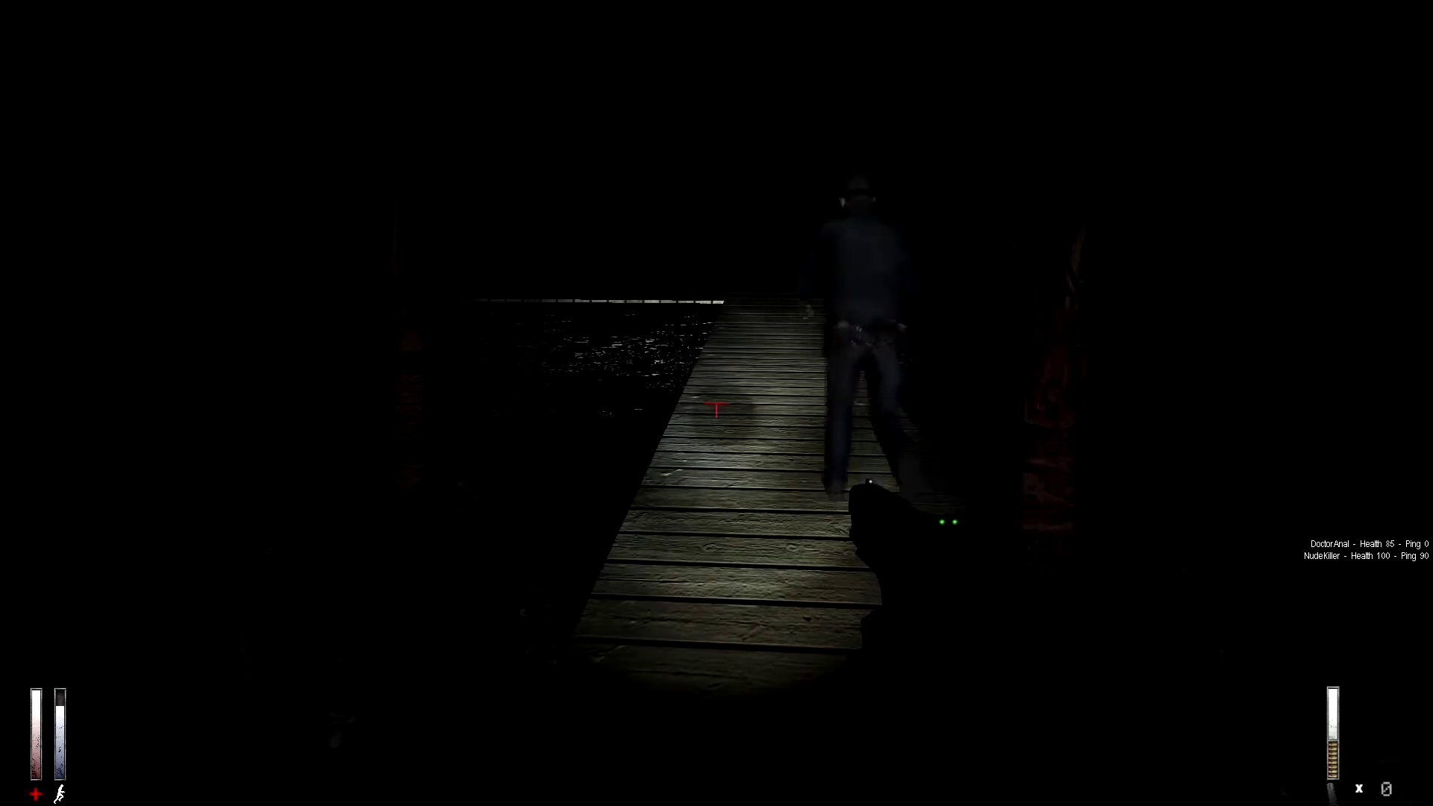
key("w")
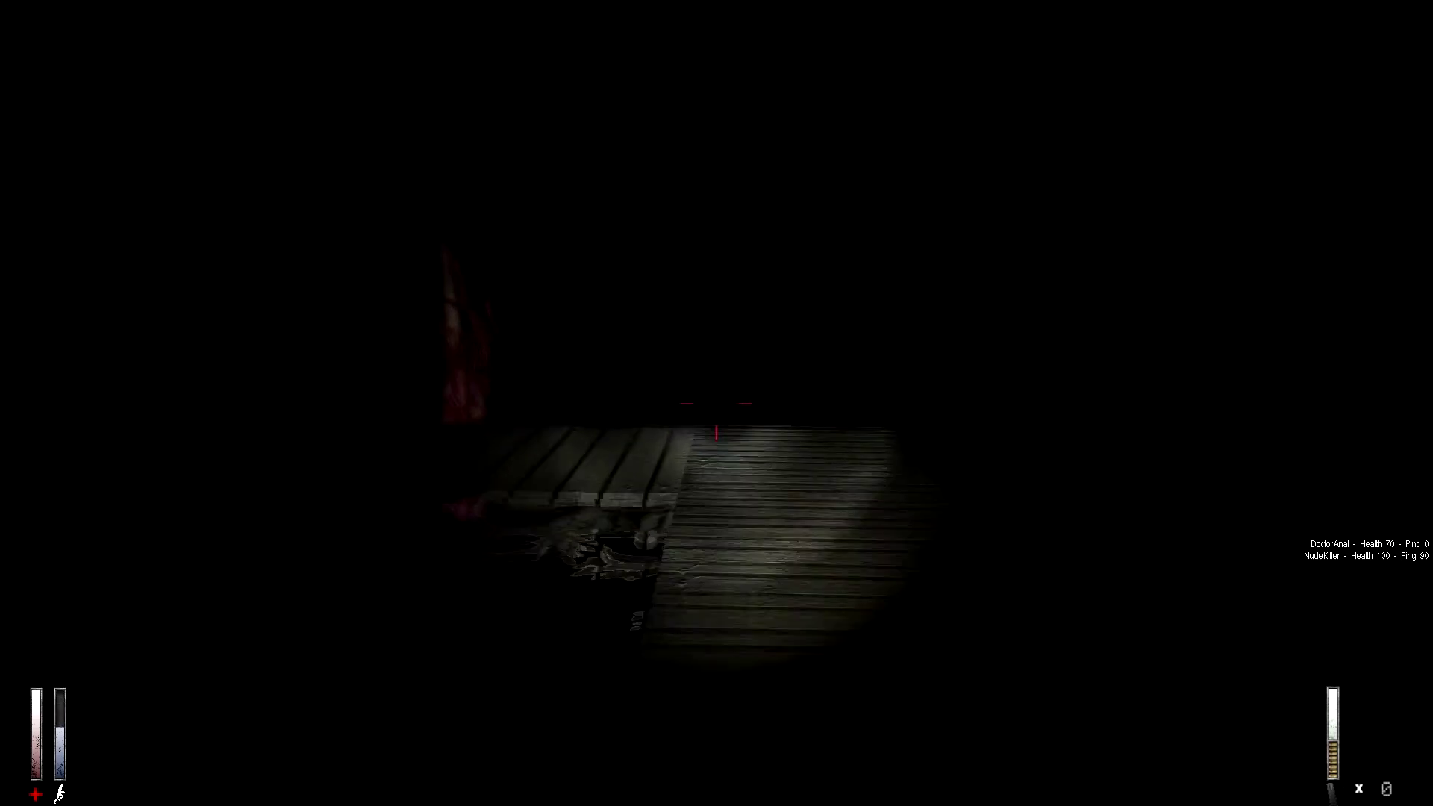
key("w")
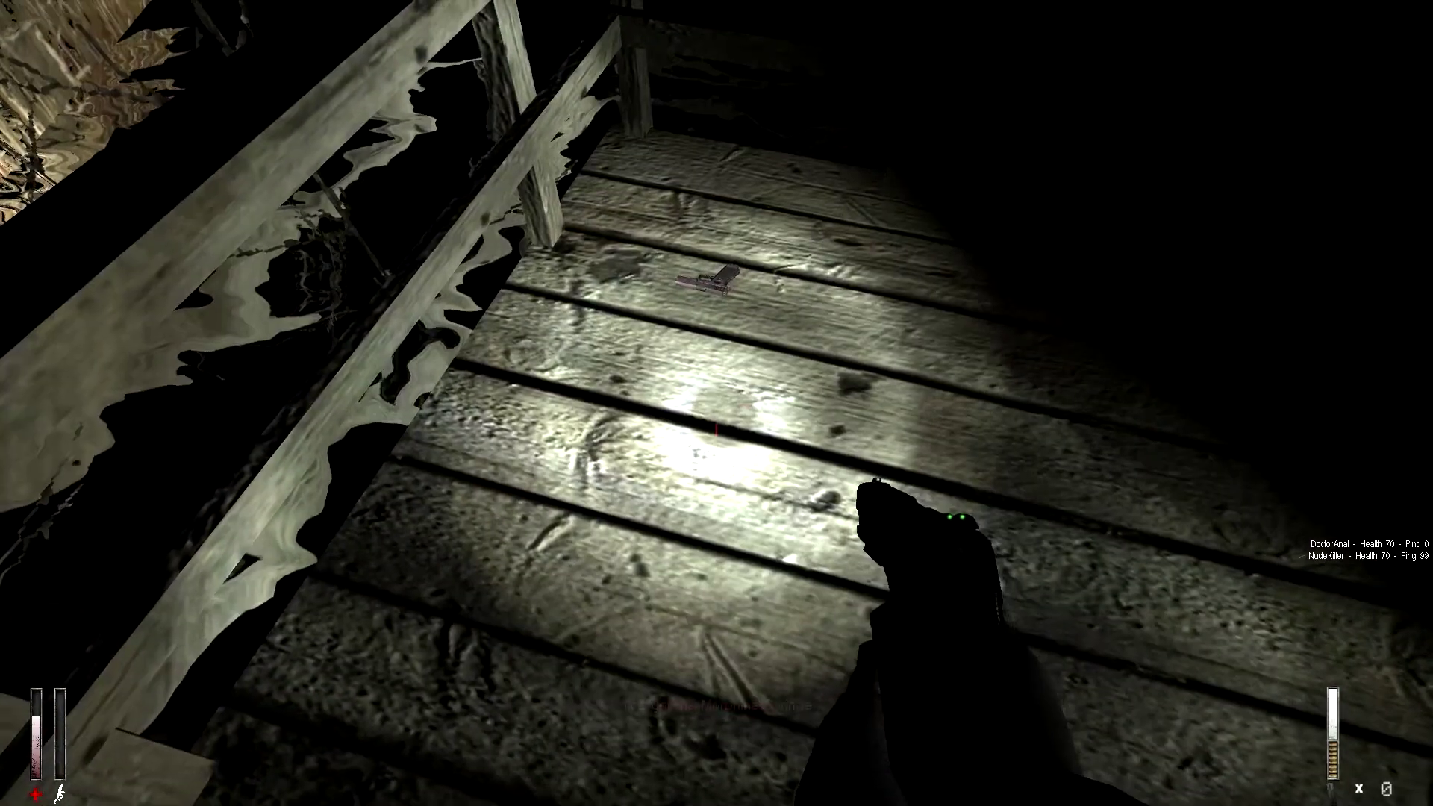
Step: Bring up the inventory showing three weapons and the objective to rescue Simon
key("Tab")
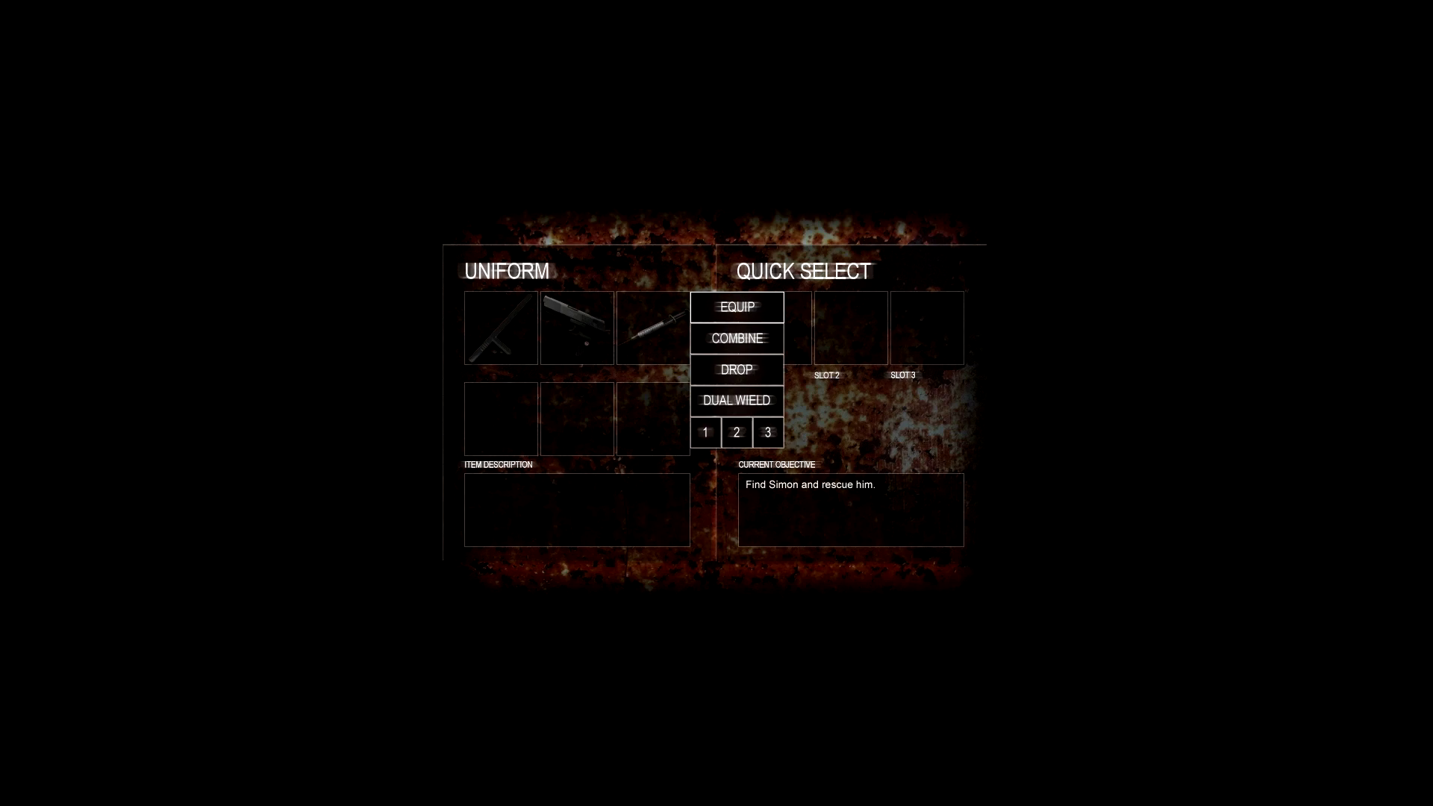
Step: Pick up the Glock 19 pistol from the dock planks
key("Tab")
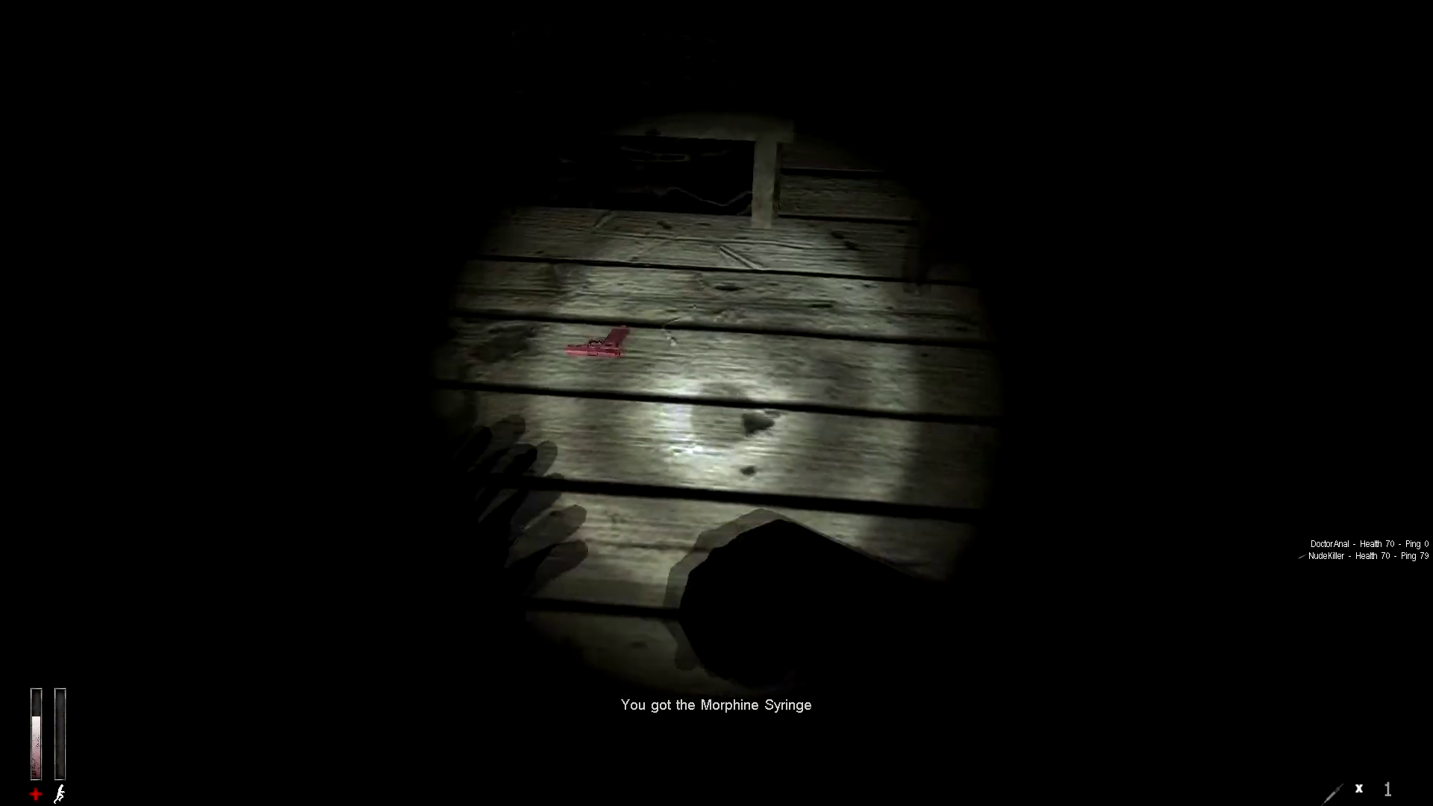
key("e")
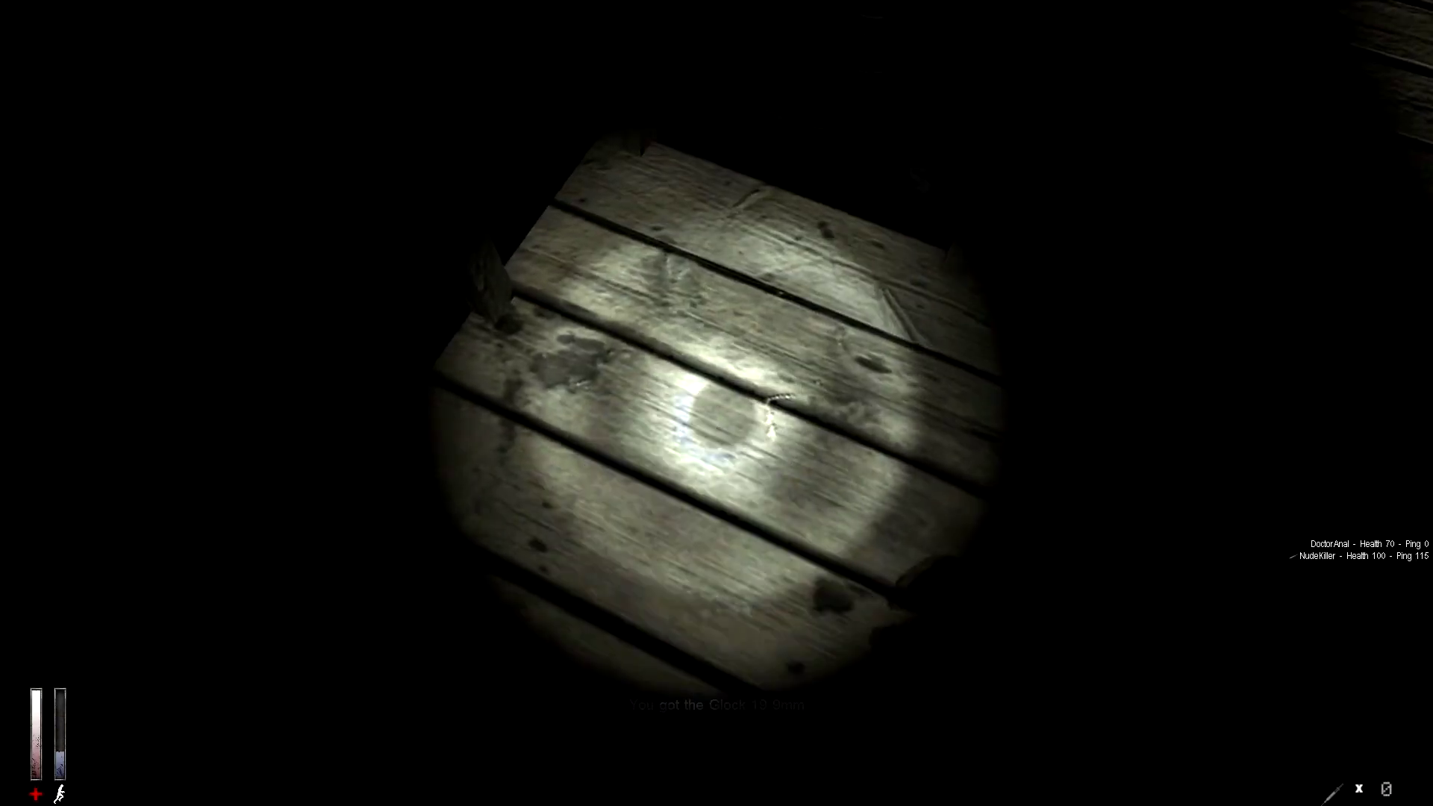
key("Tab")
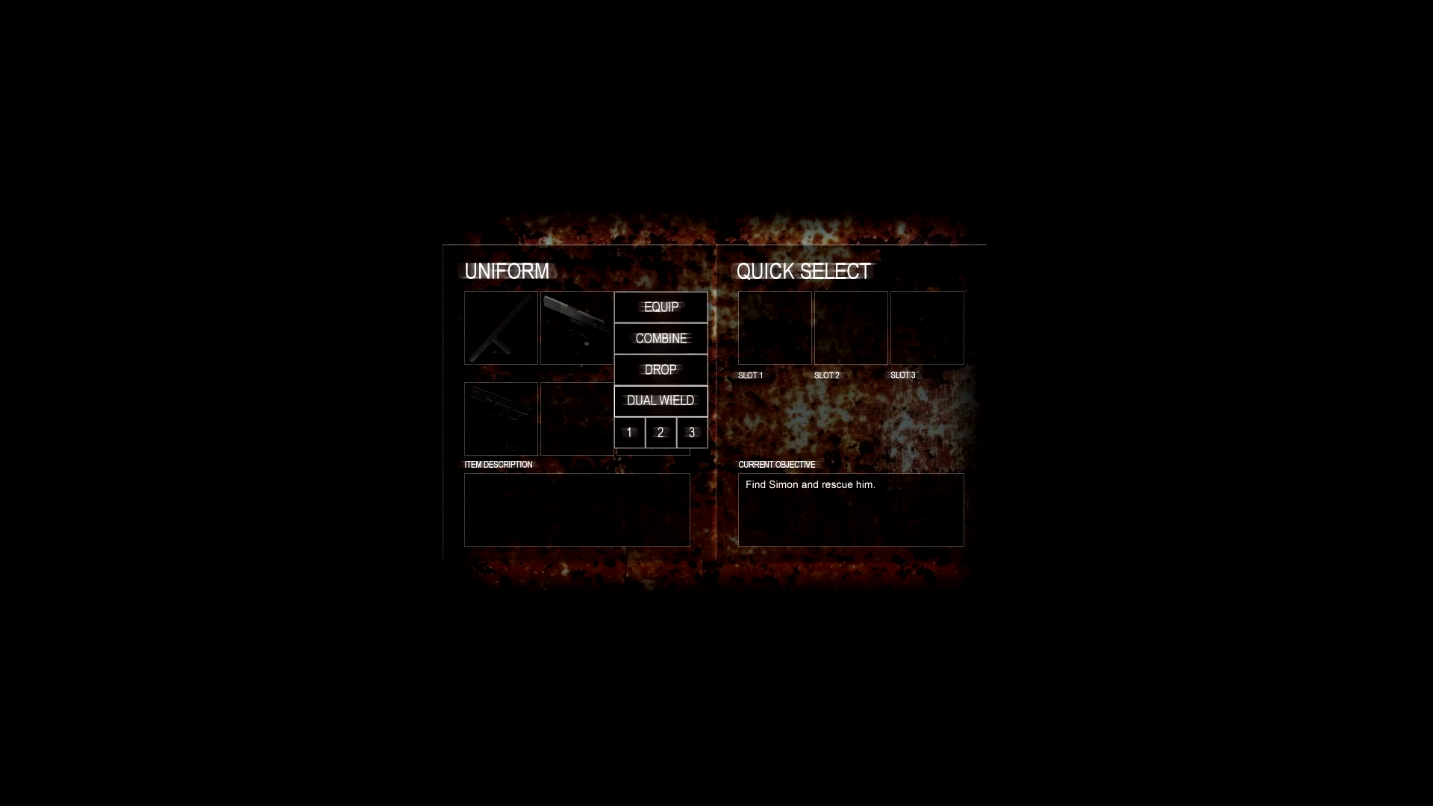
key("Tab")
Step: Assign weapons to all three quick-select slots, then close the inventory
key("Tab")
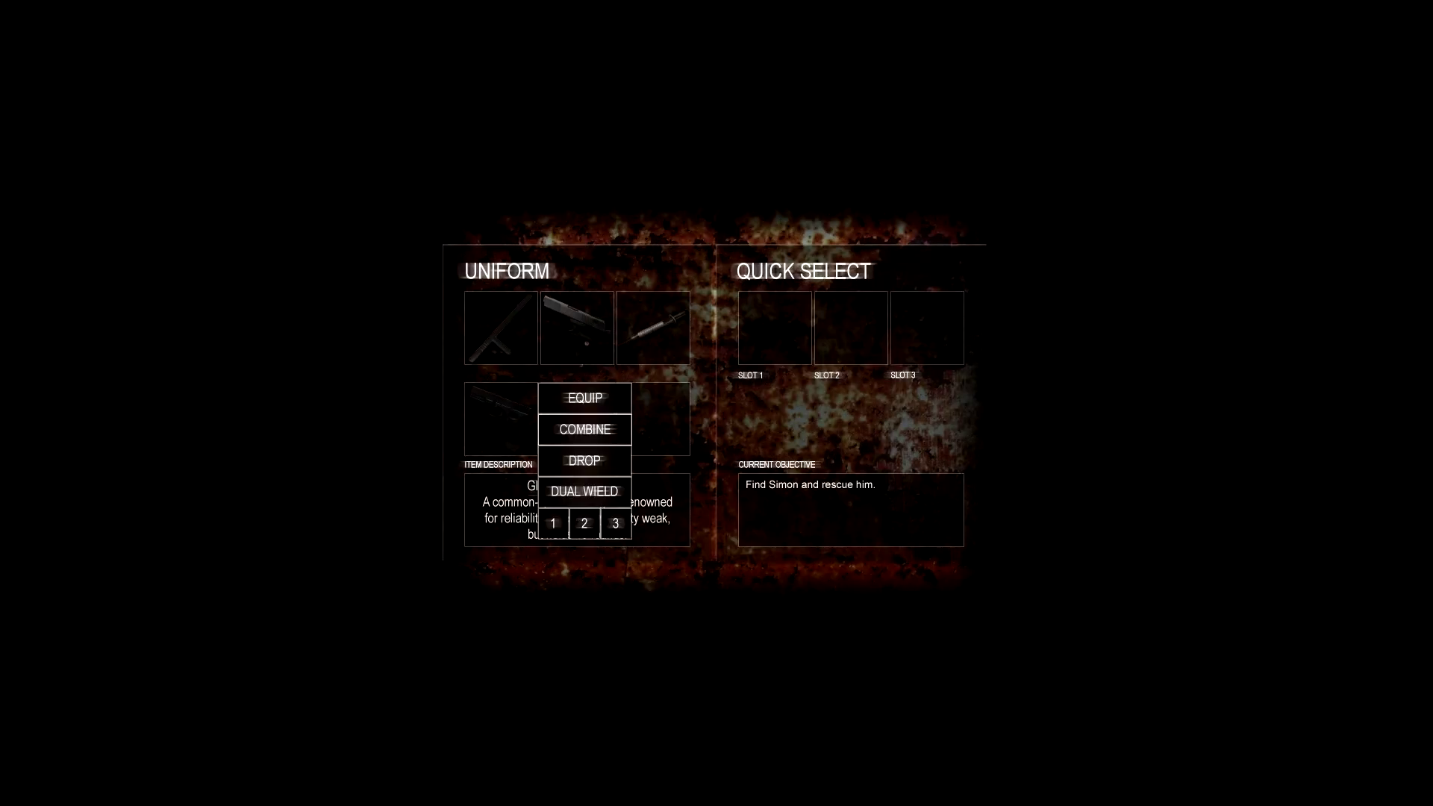
key("Tab")
key("Tab")
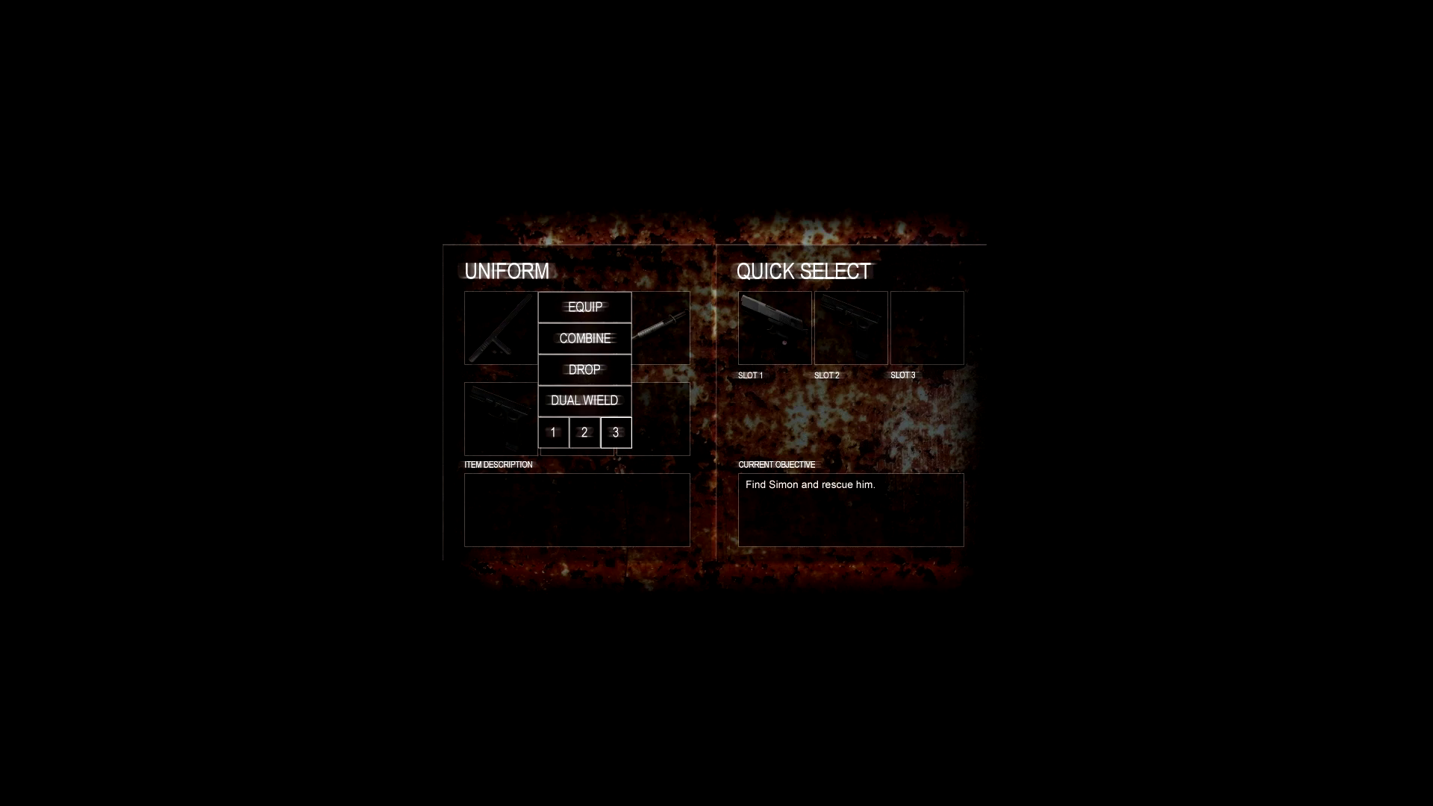
key("Tab")
key("Tab")
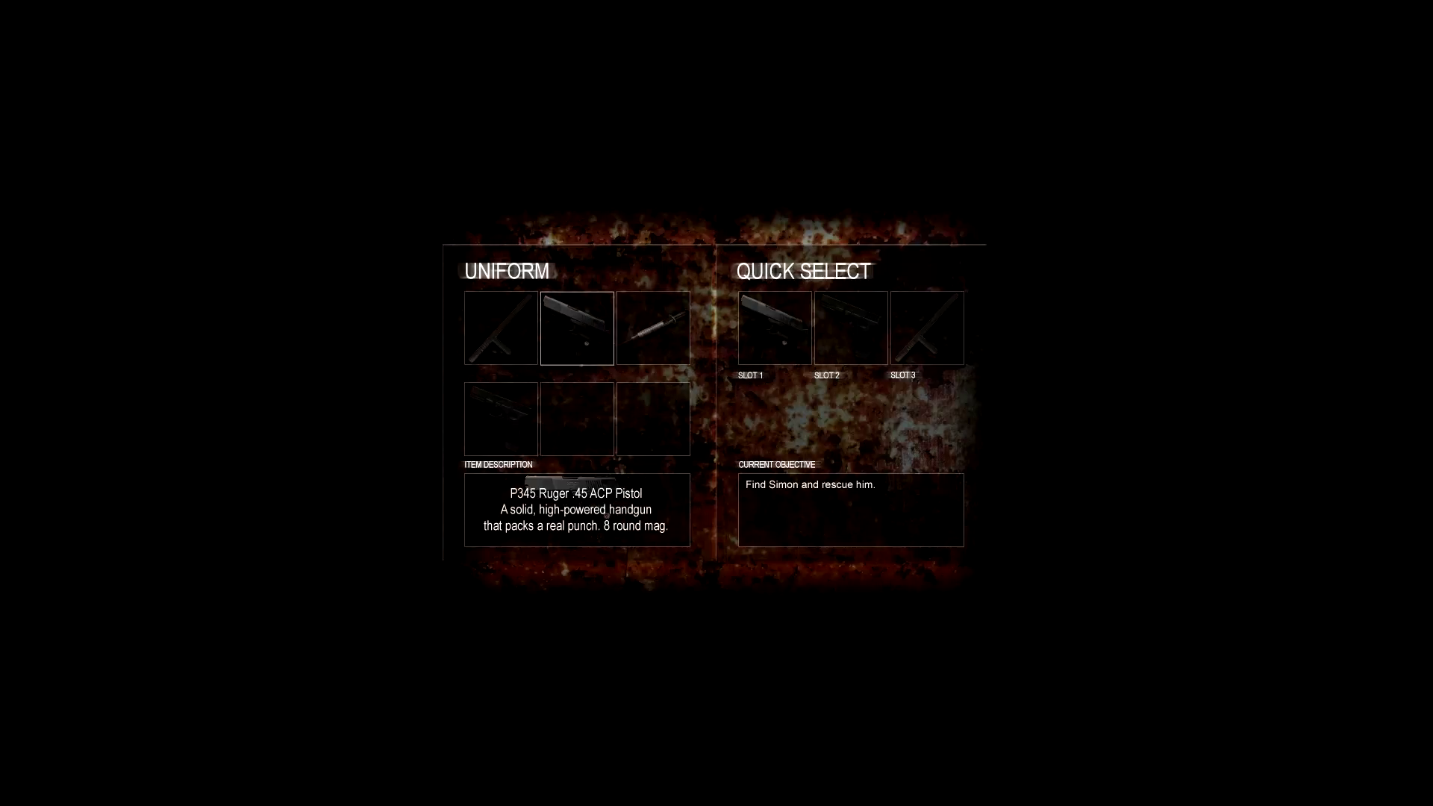
key("Tab")
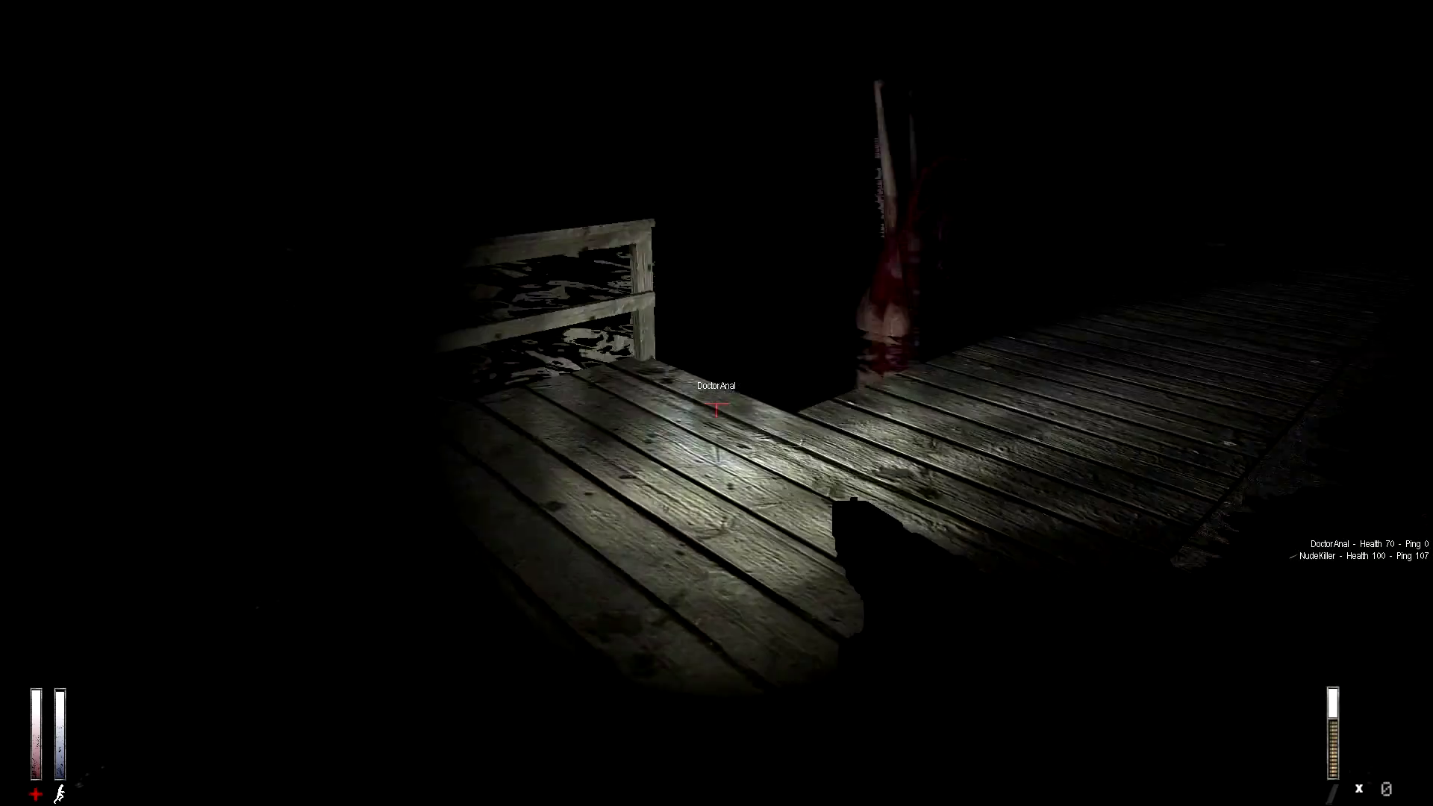
Step: Cross the wooden bridge onto the grass toward the fence and reeds
key("w")
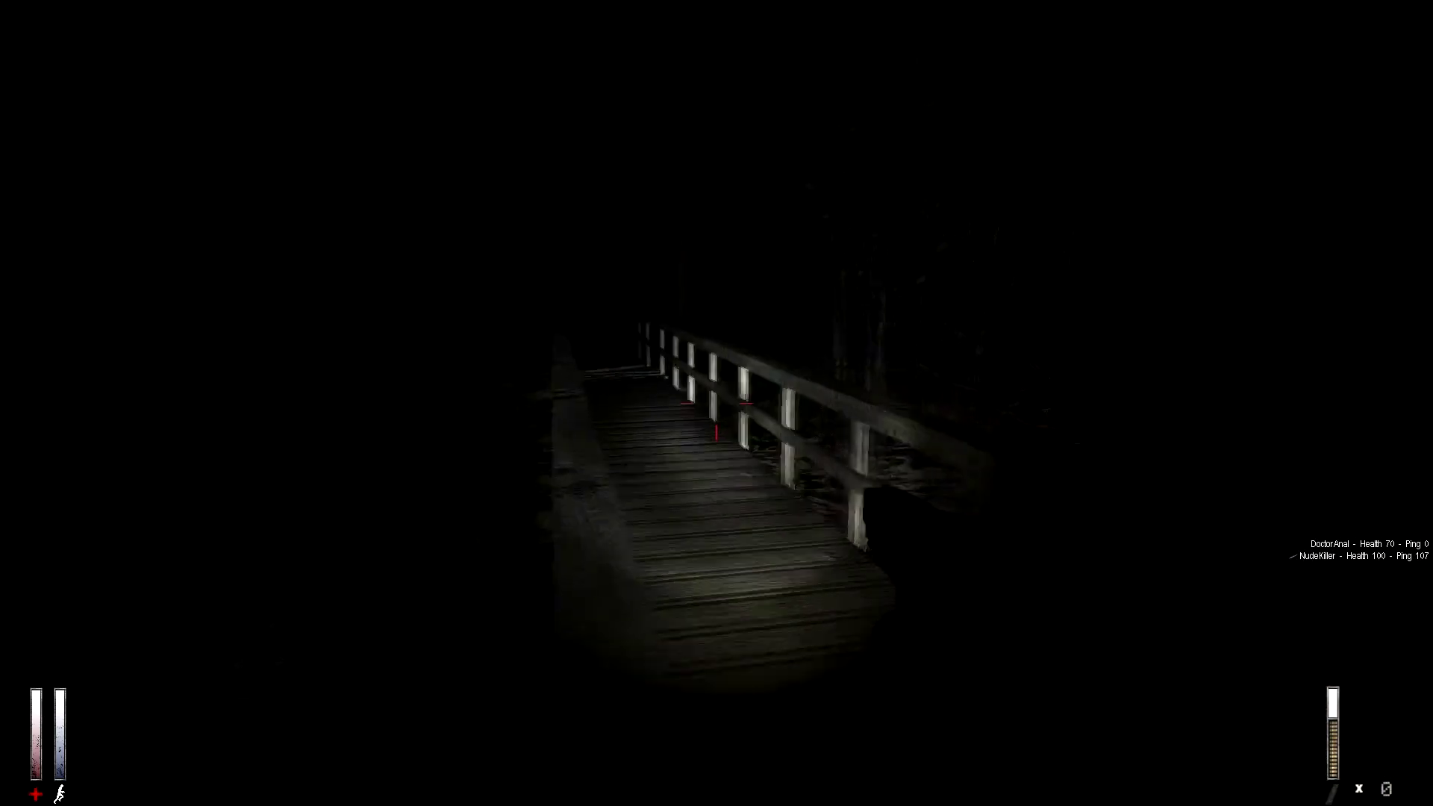
key("w")
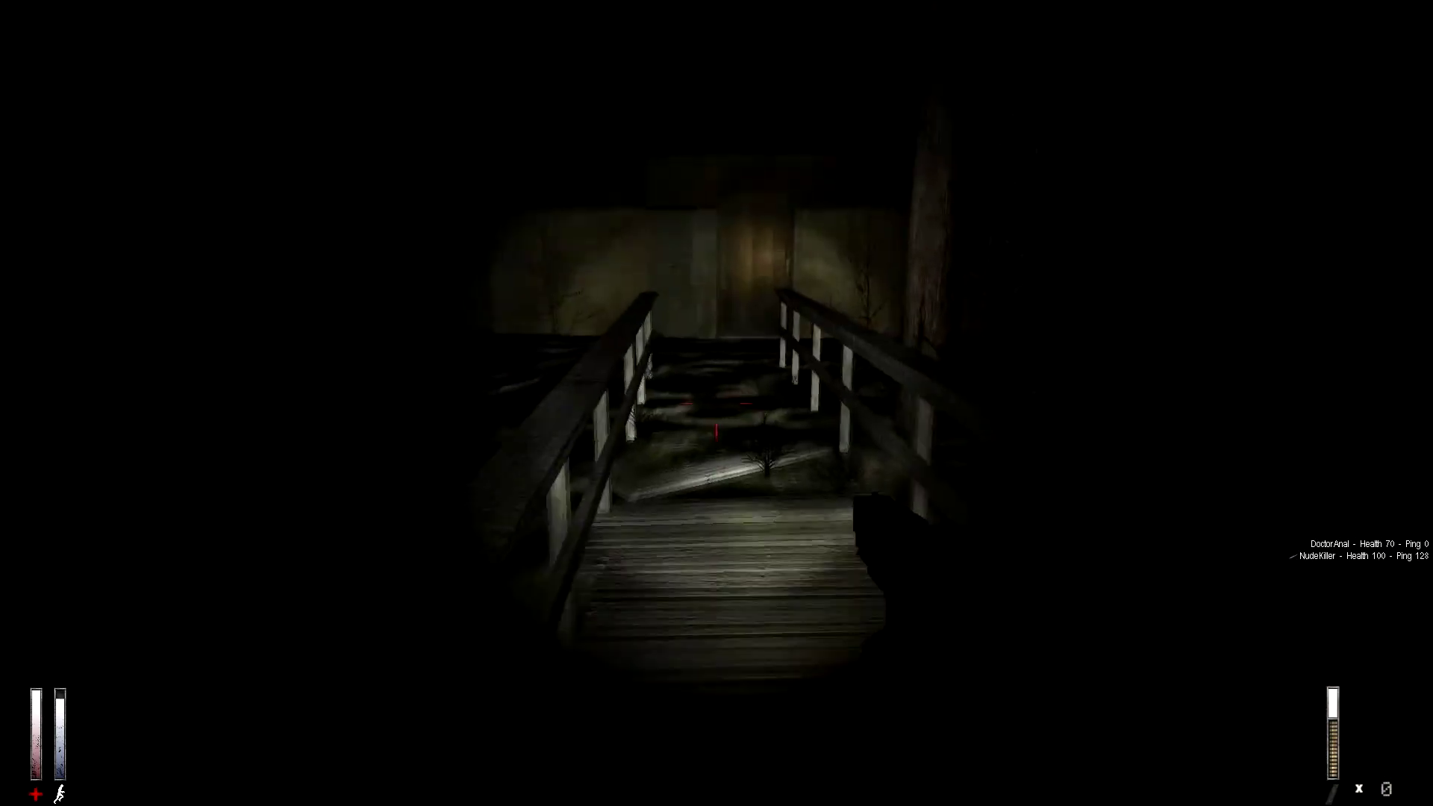
key("w")
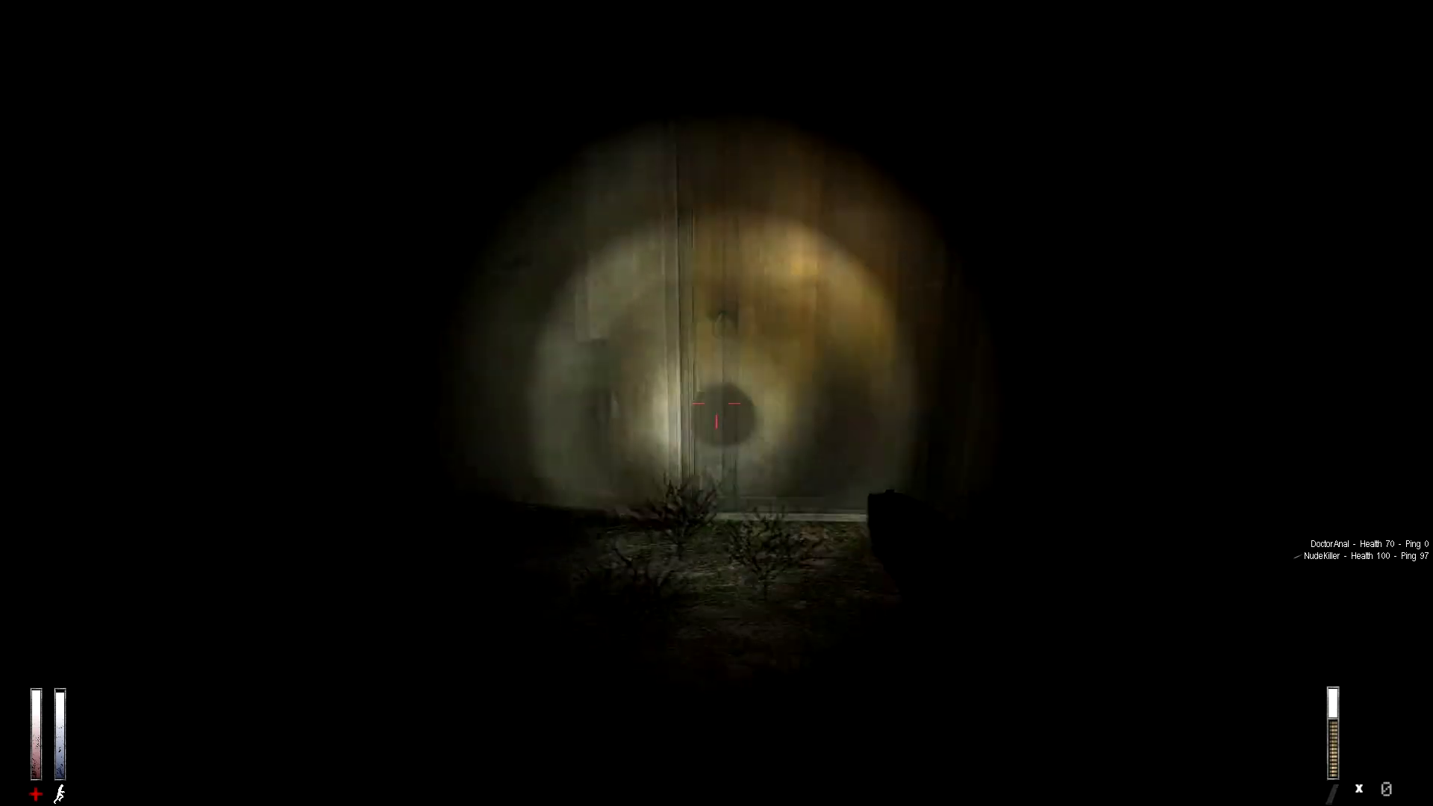
key("w")
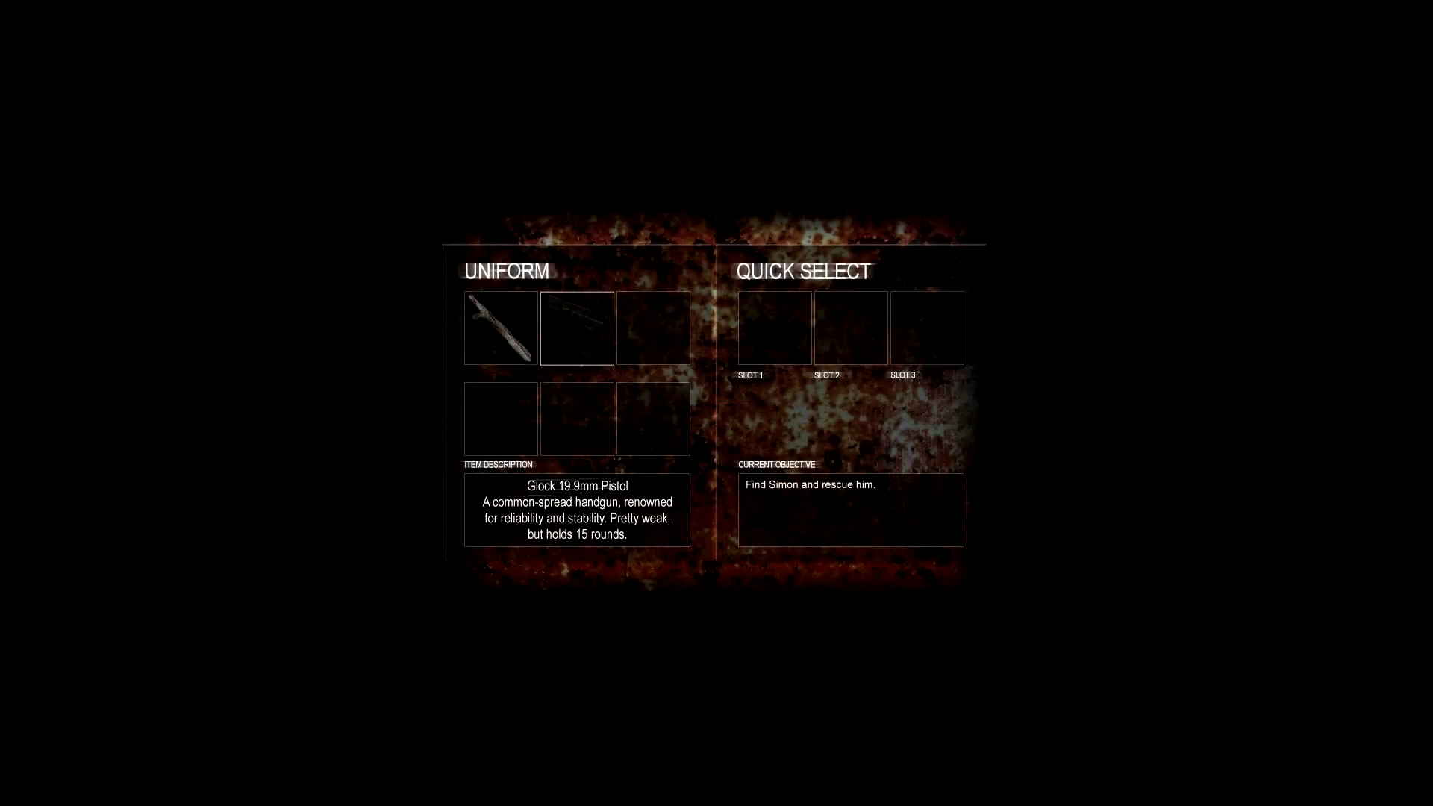
Step: Bring up the action options for the Glock 19 in the inventory
left_click(577, 327)
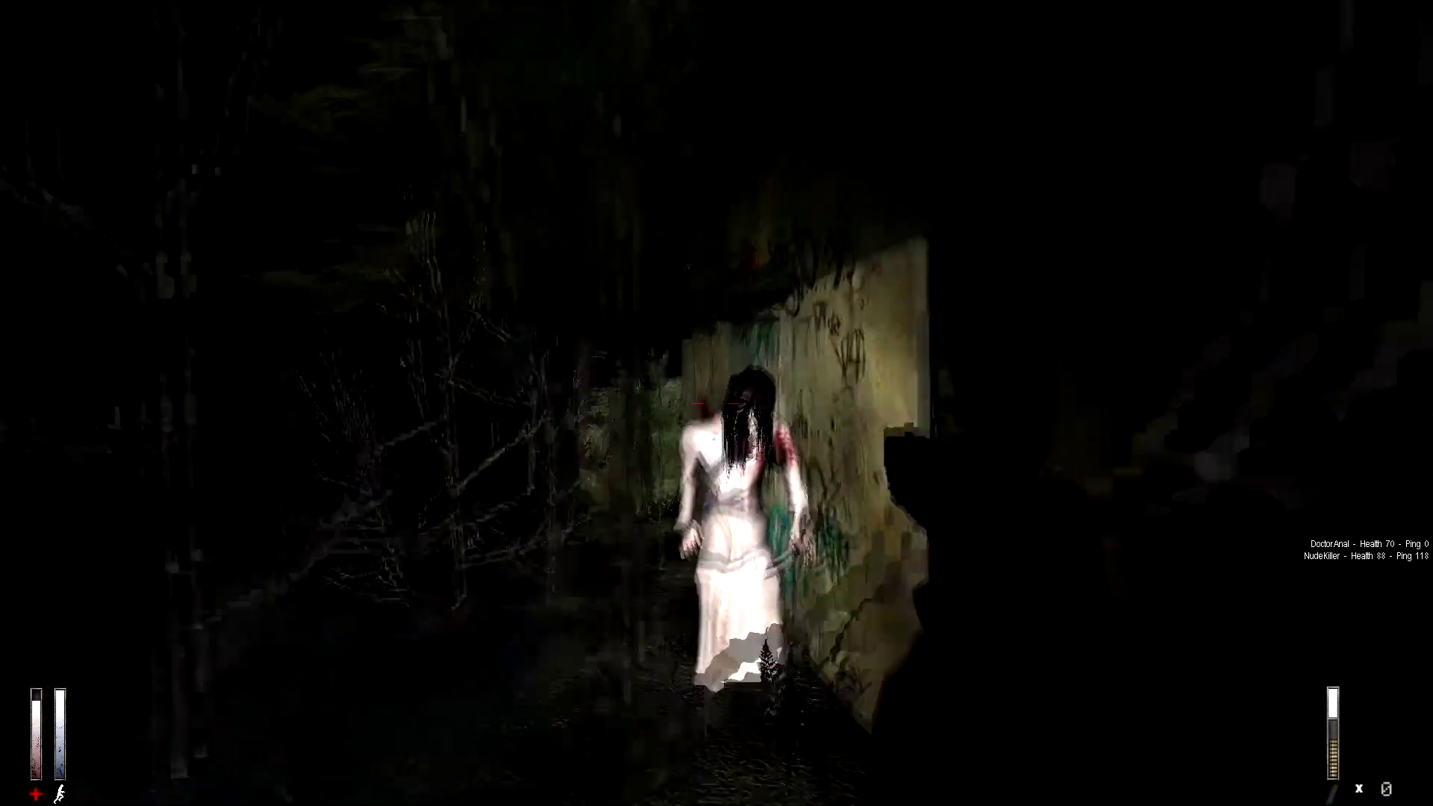
Step: Shoot at the pale ghost among the trees
left_click(717, 415)
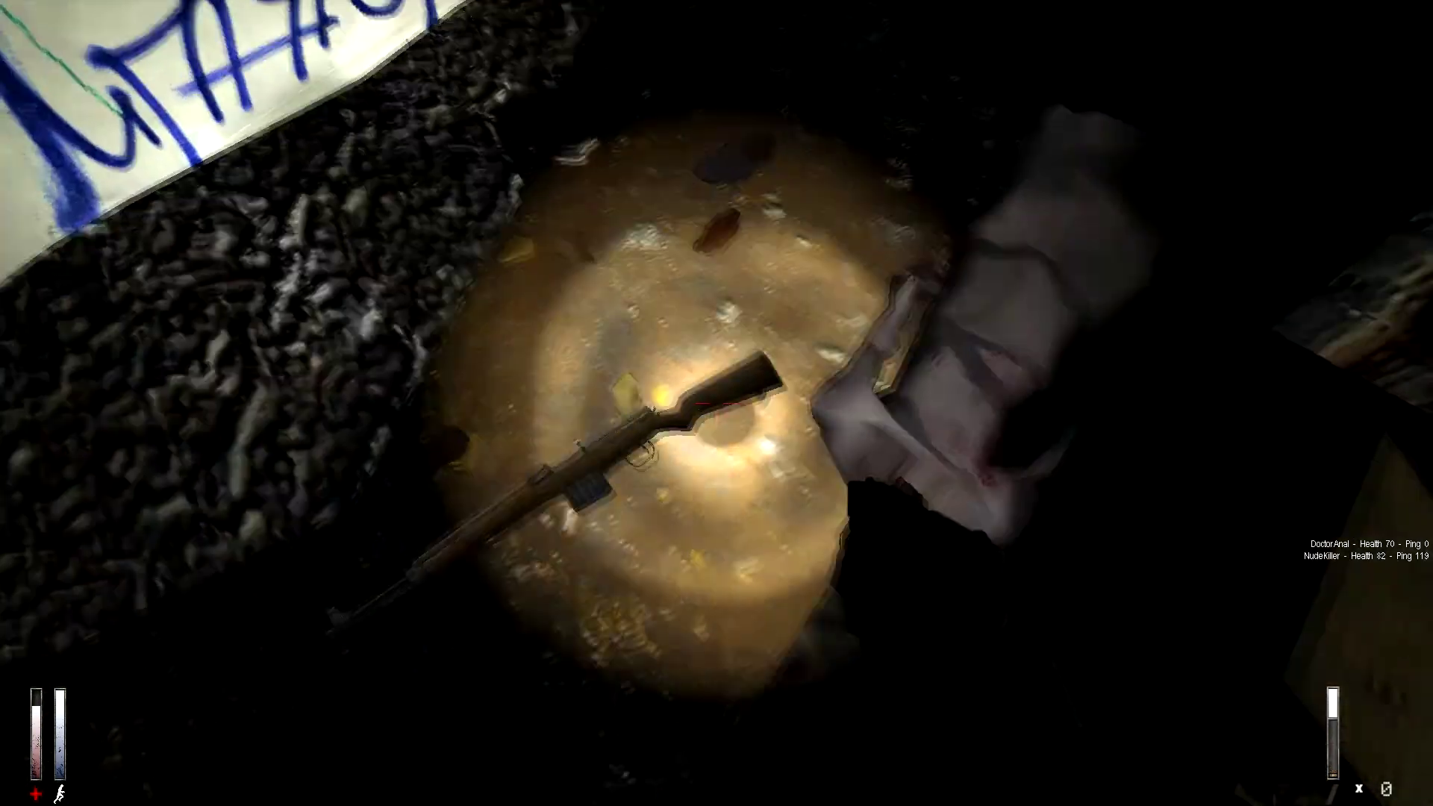
Step: Pick up the G43 rifle from the floor and close the inventory
key("e")
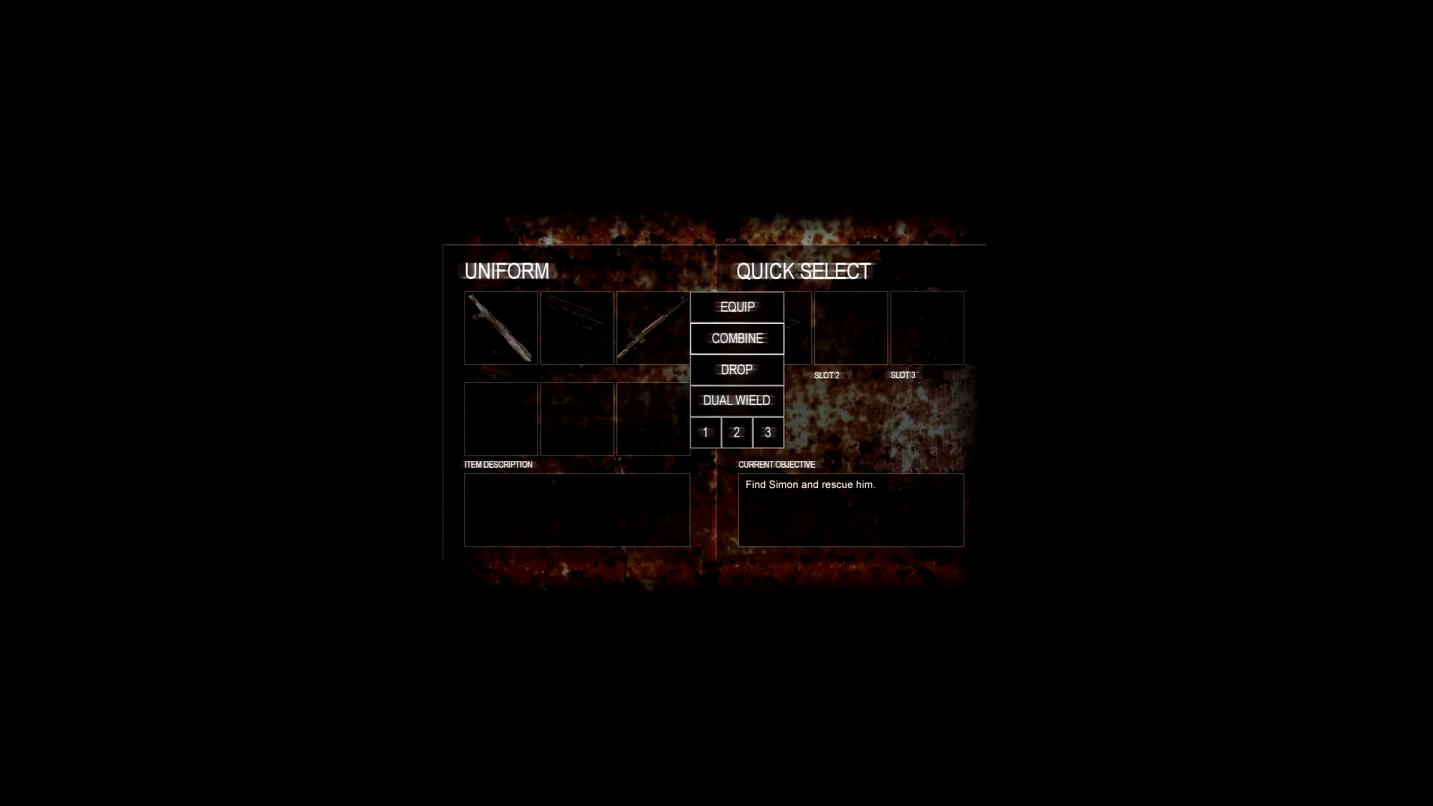
key("Tab")
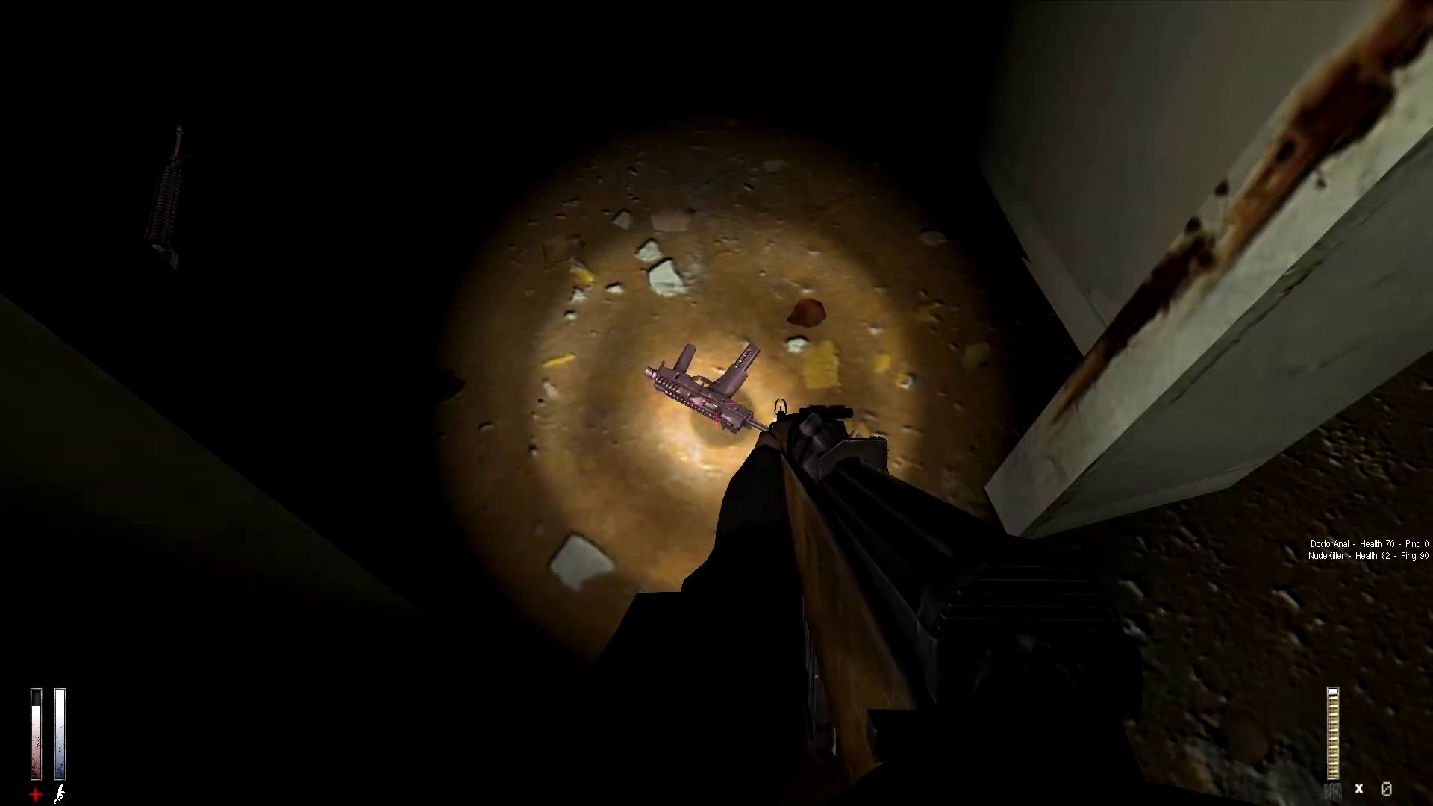
Step: Try the donator-only submachine gun, then pick up the M16 Assault Rifle
key("e")
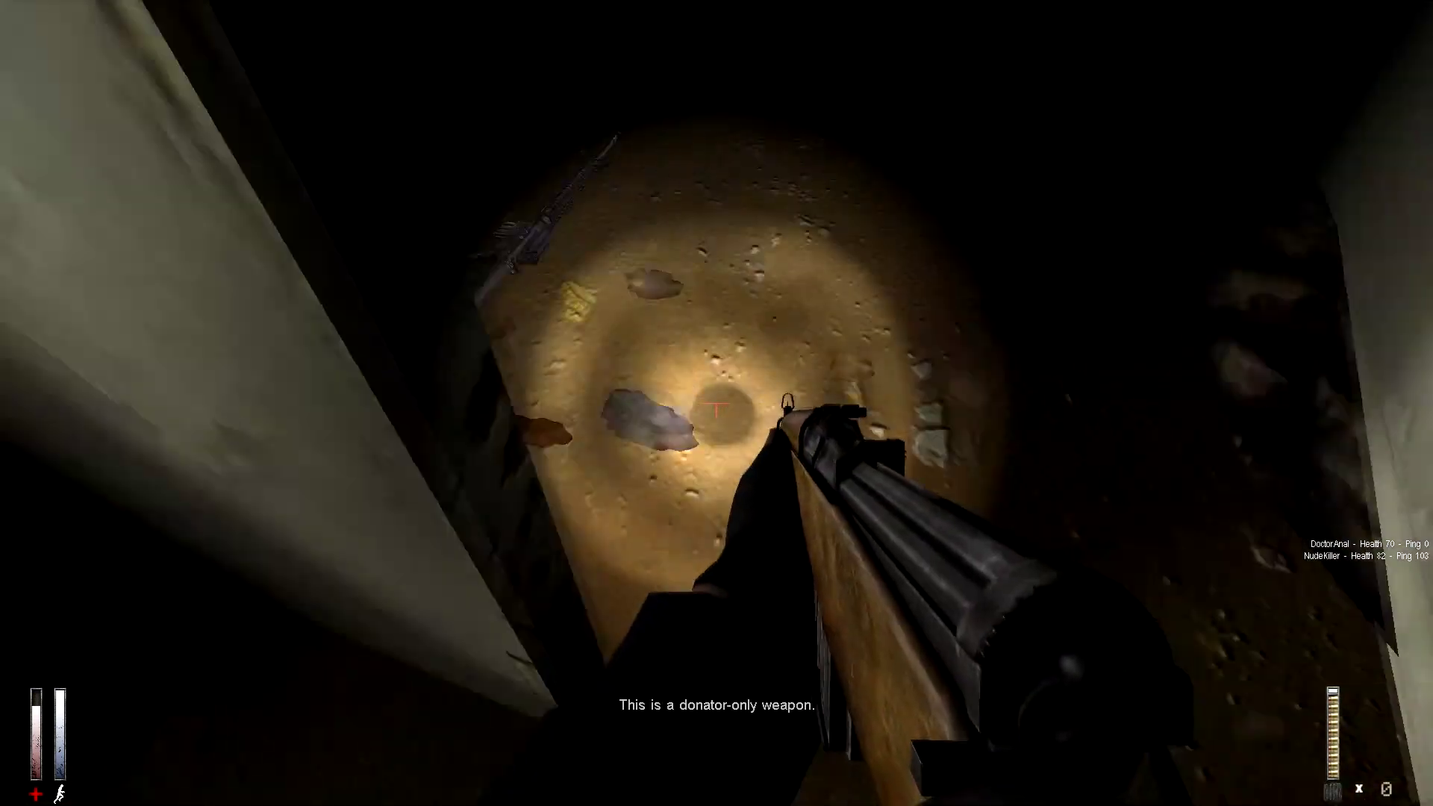
key("e")
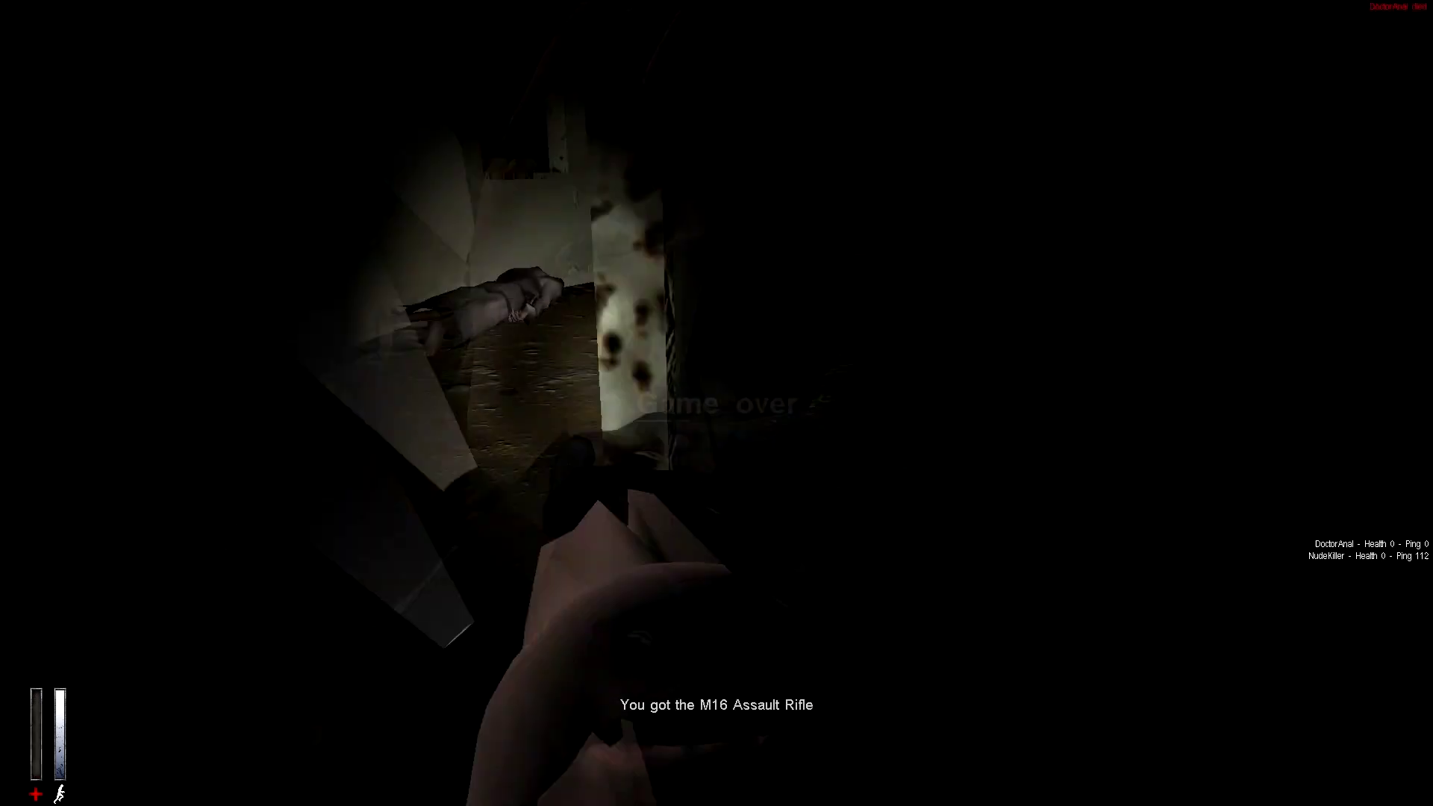